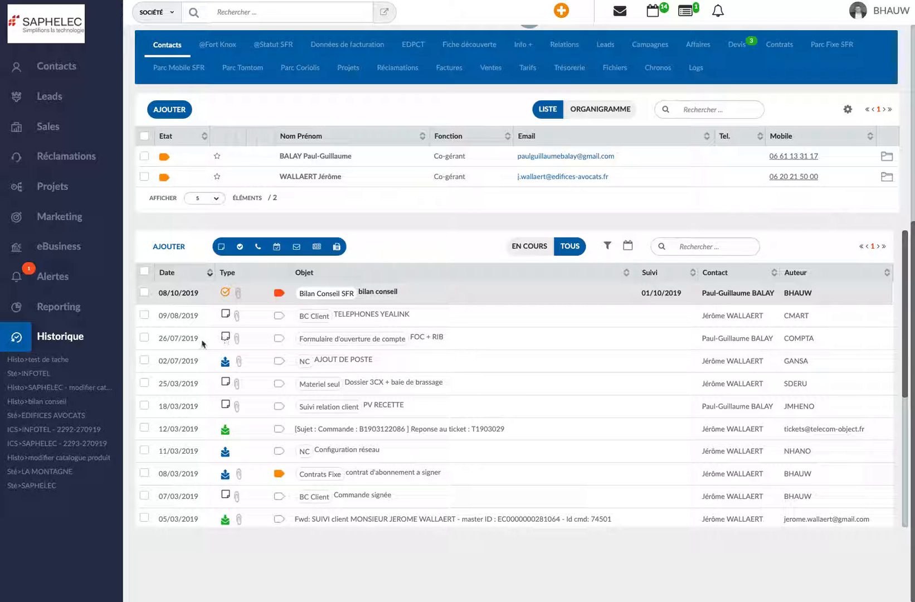
Open the EDIFICES AVOCATS client record and create a new task with the subject "test"
left_click(46, 418)
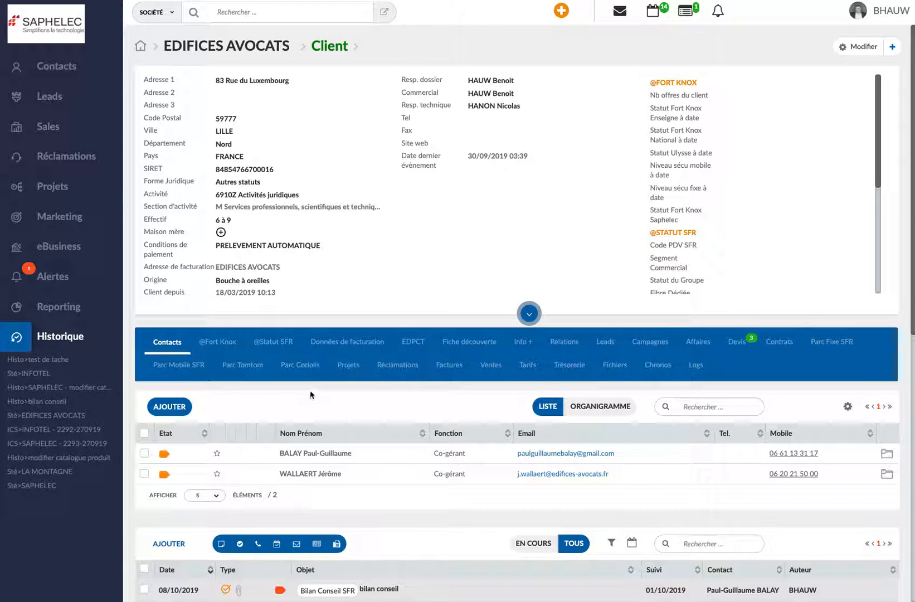
scroll(311, 395, "down", 3)
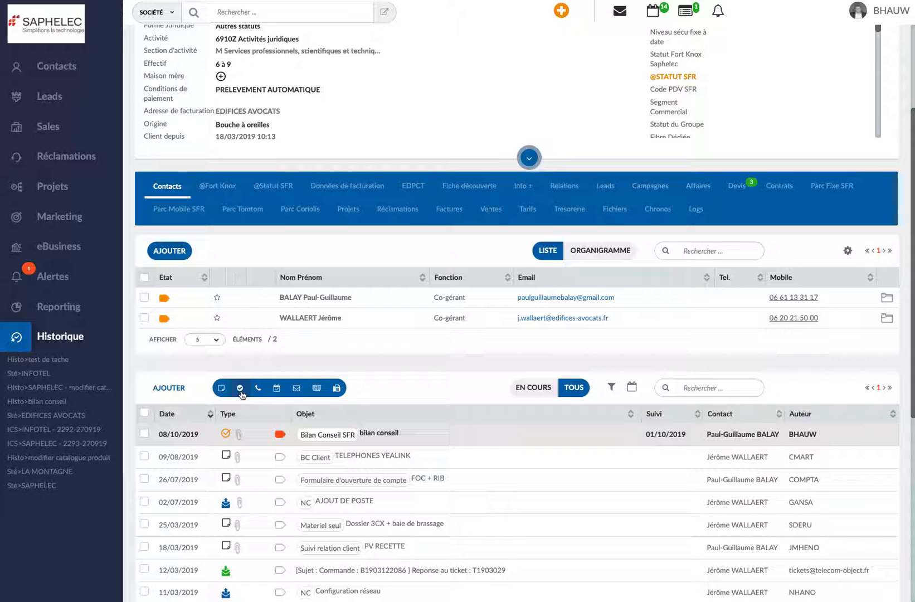
left_click(241, 393)
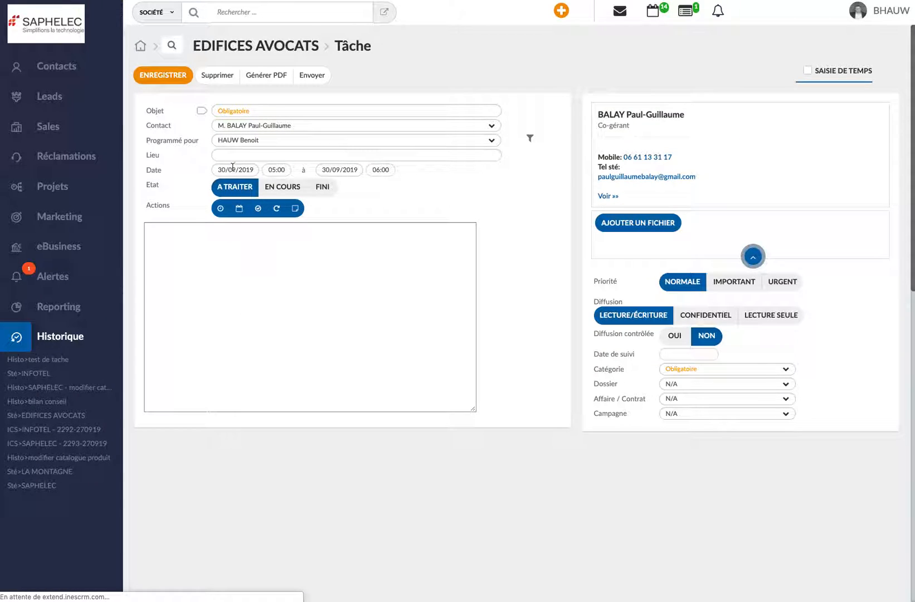
left_click(240, 113)
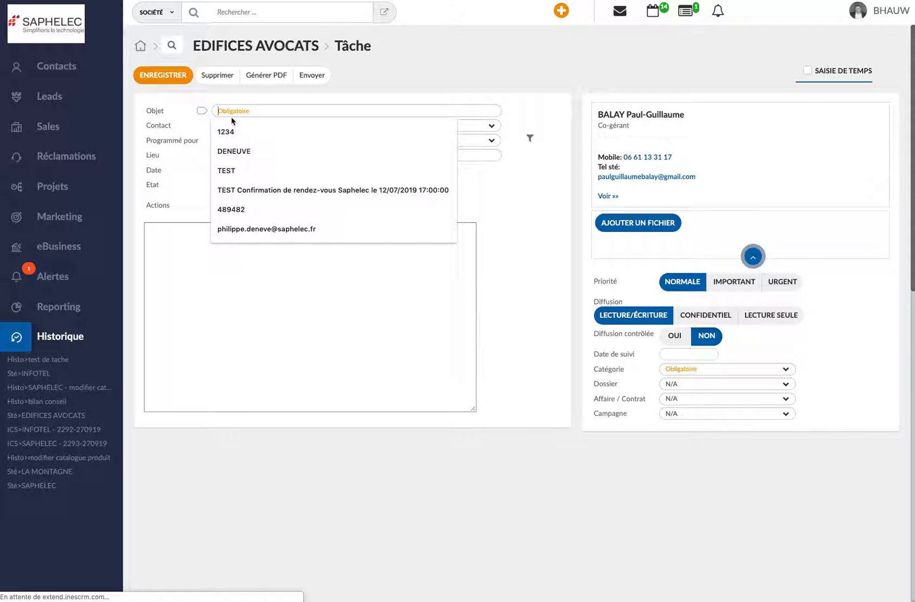
type("test")
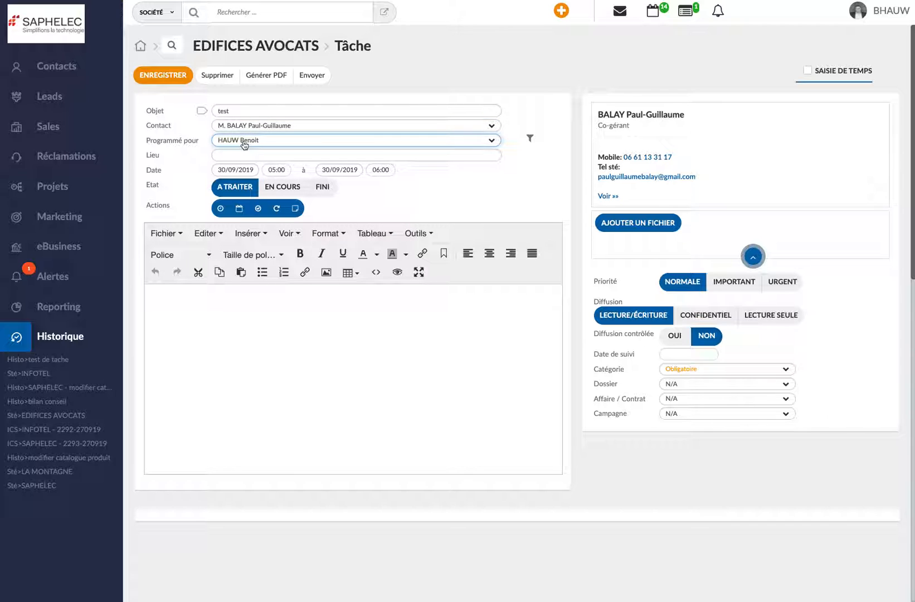
Assign the task to a different colleague from the user list and deselect the default assignee
left_click(243, 144)
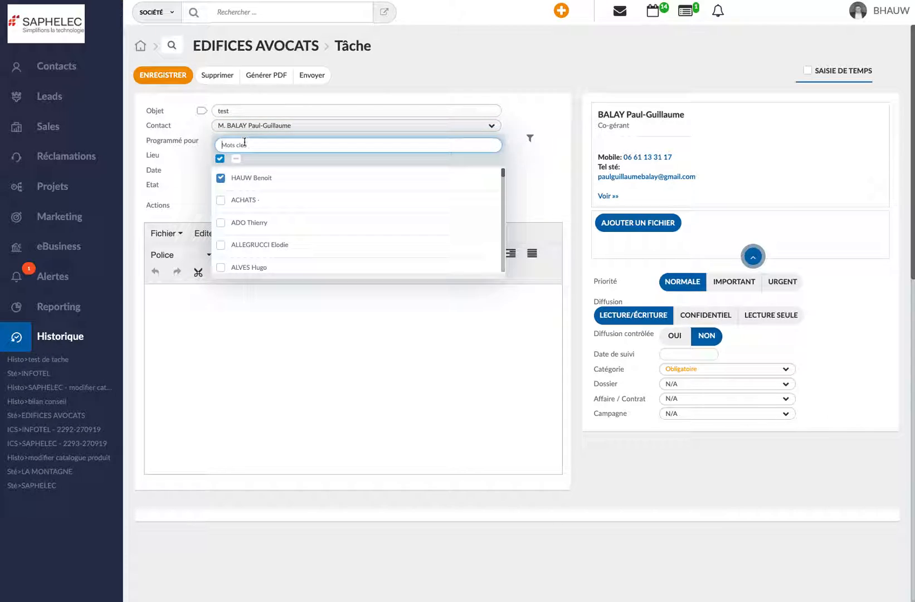
left_click(222, 223)
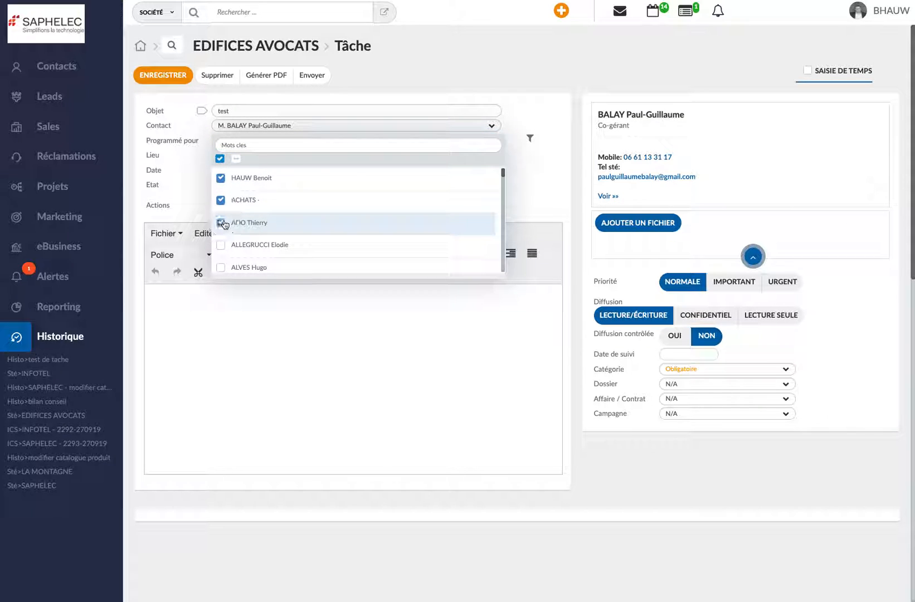
left_click(221, 223)
scroll(263, 229, "down", 2)
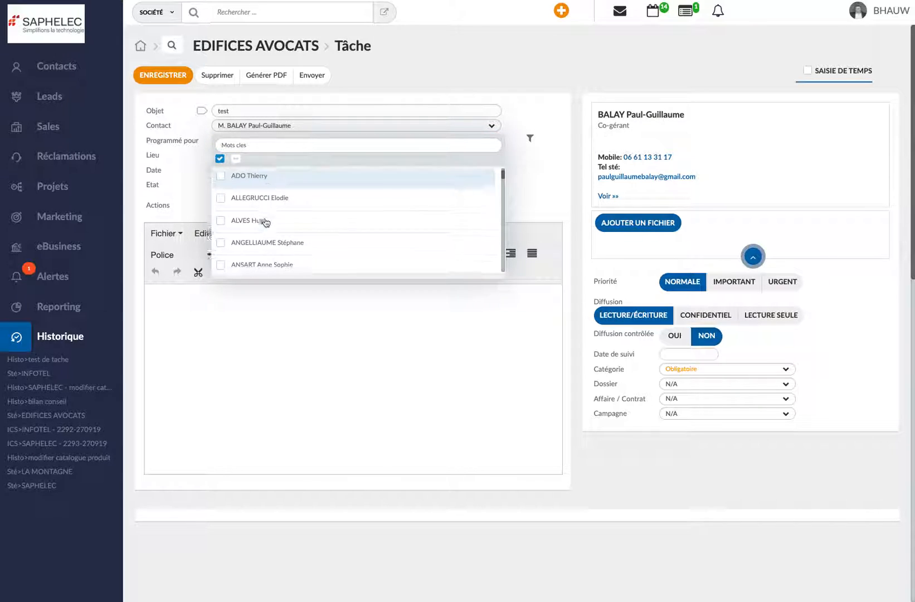
scroll(234, 227, "down", 2)
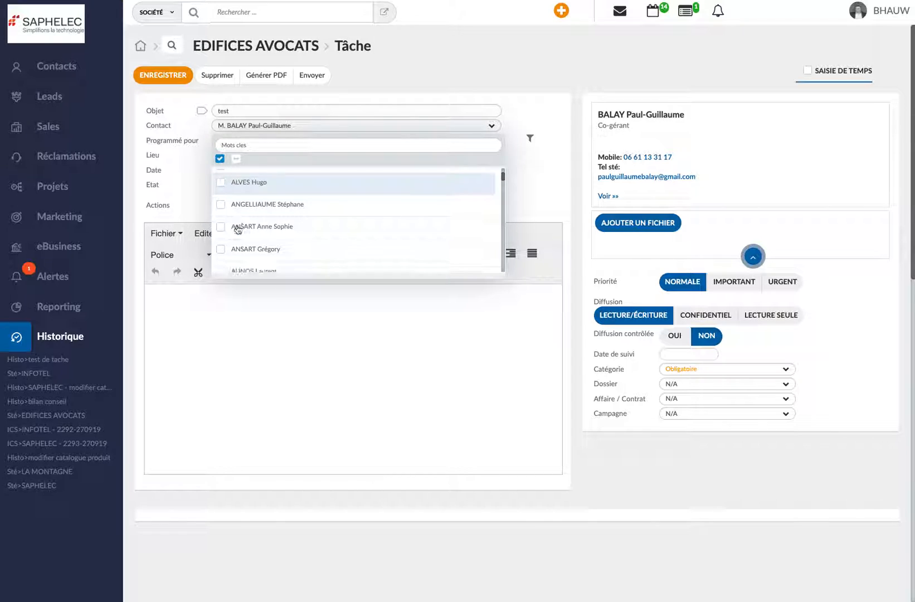
left_click(221, 227)
scroll(234, 211, "up", 4)
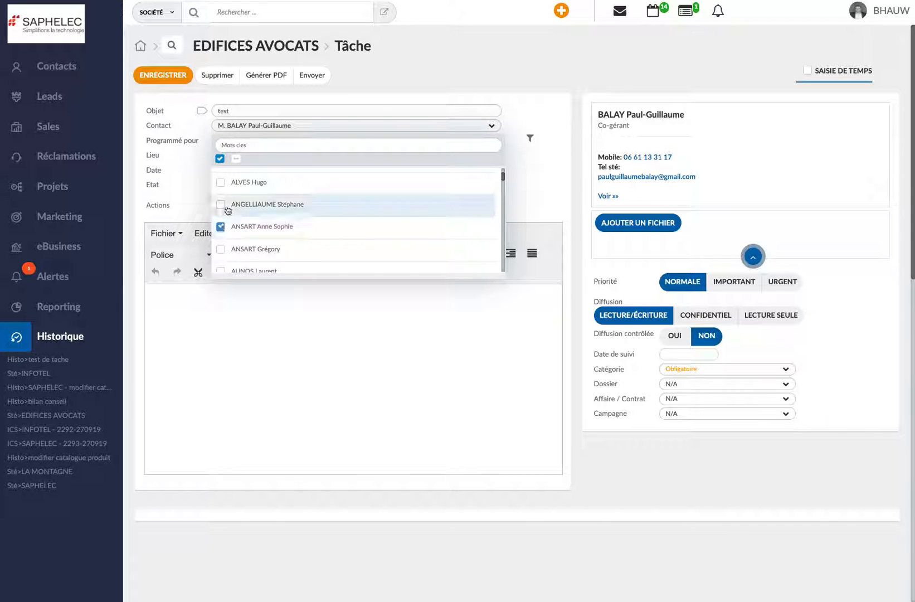
left_click(220, 177)
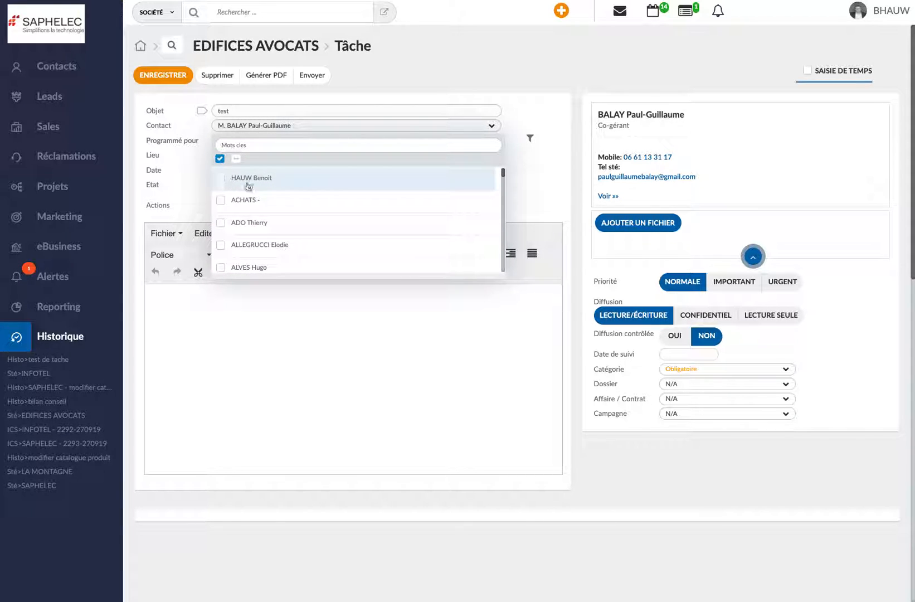
left_click(508, 177)
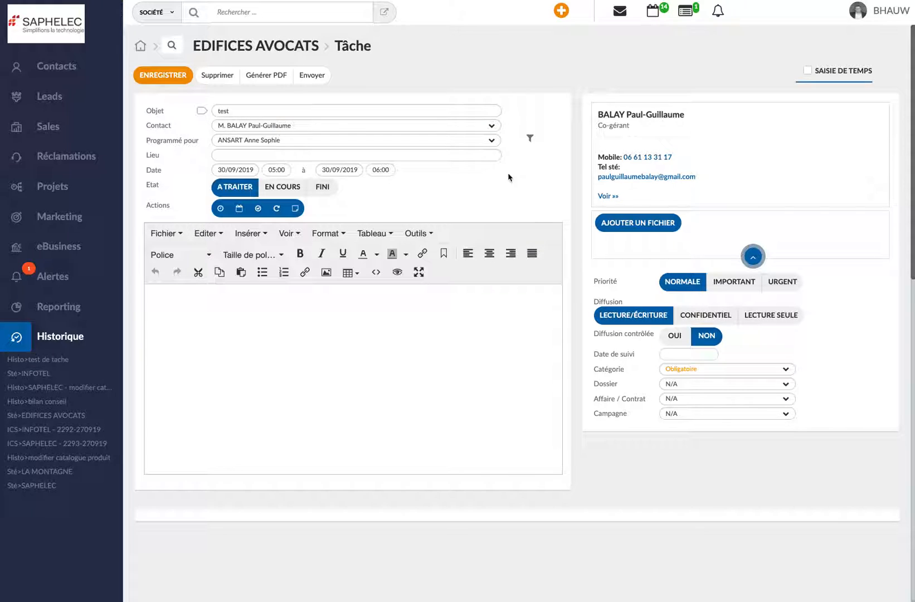
Set the task's start to 07/10/2019 at 09:00
left_click(246, 170)
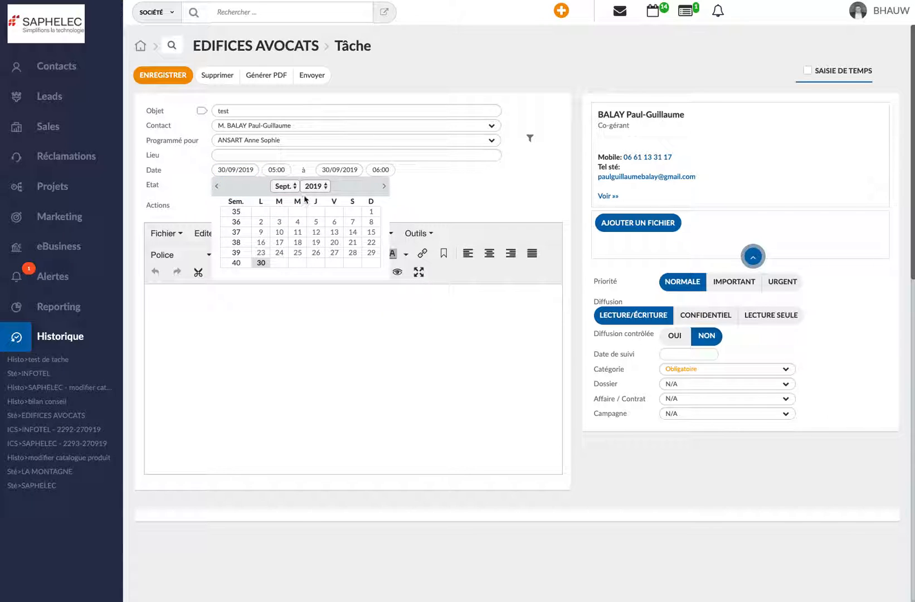
left_click(286, 186)
left_click(284, 205)
left_click(263, 223)
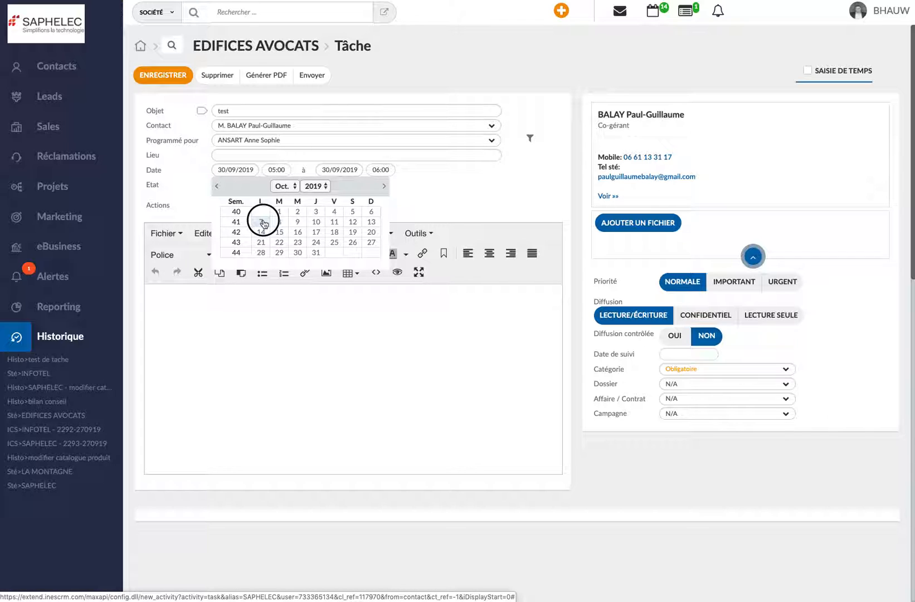
left_click(278, 169)
scroll(273, 234, "down", 5)
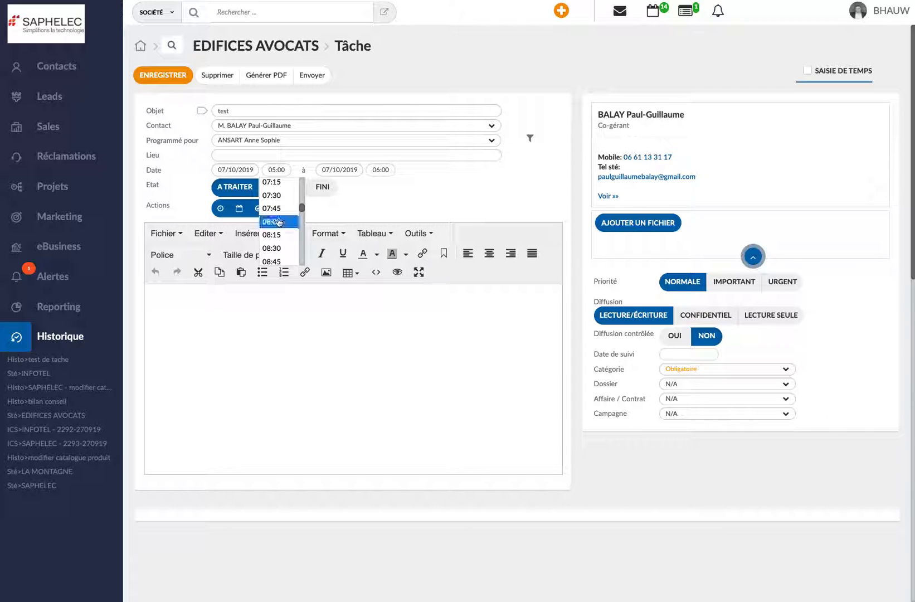
scroll(273, 234, "down", 2)
left_click(273, 228)
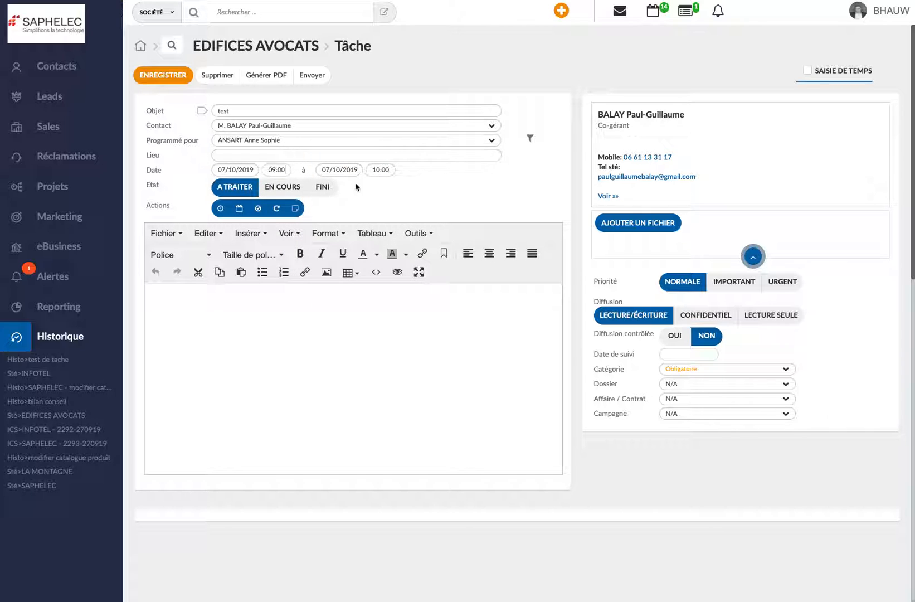
Enter "blabla" as the task's description and set its priority to Important
left_click(199, 296)
type("blabla")
left_click(737, 282)
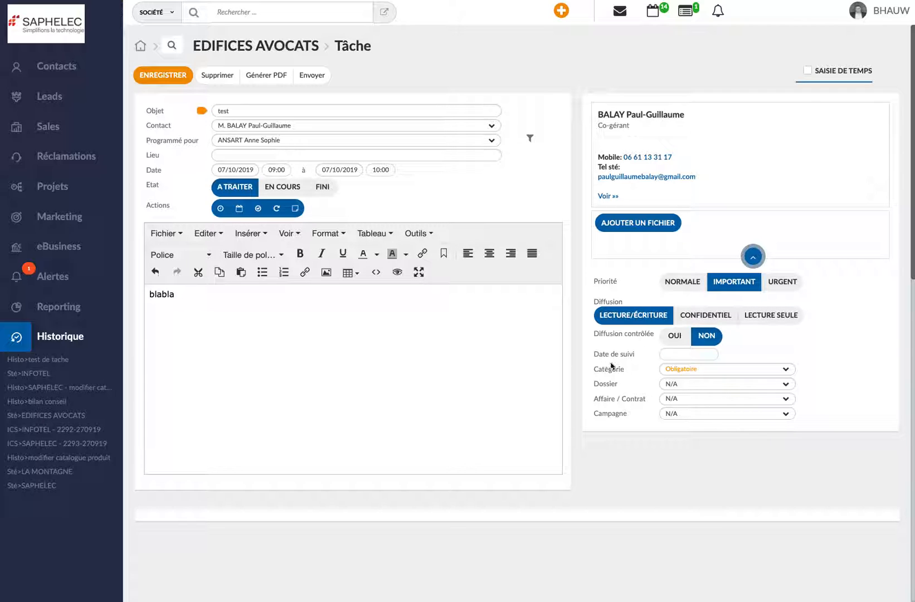
Set the task's follow-up date to 01/10/2019 and its category to Bilan Conseil SFR
left_click(675, 354)
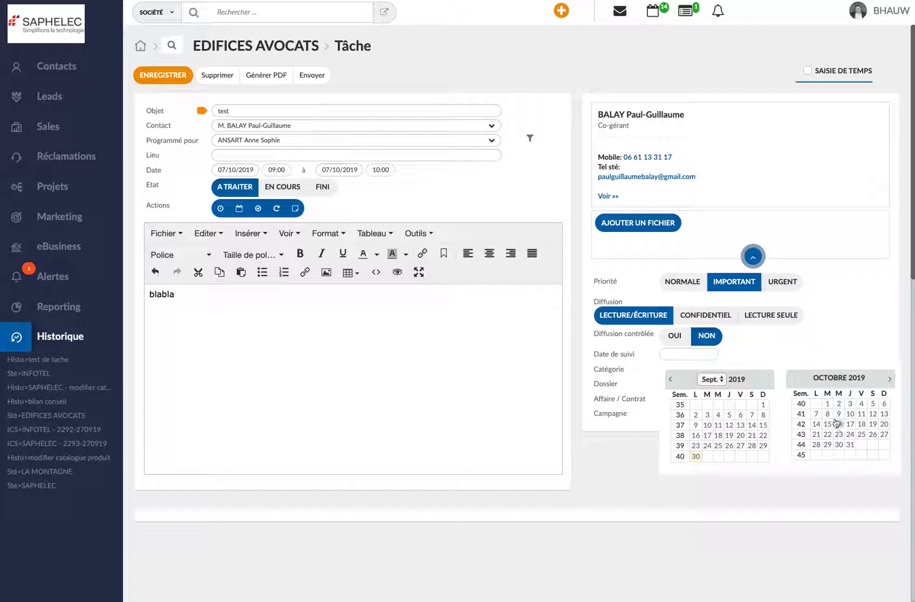
left_click(828, 404)
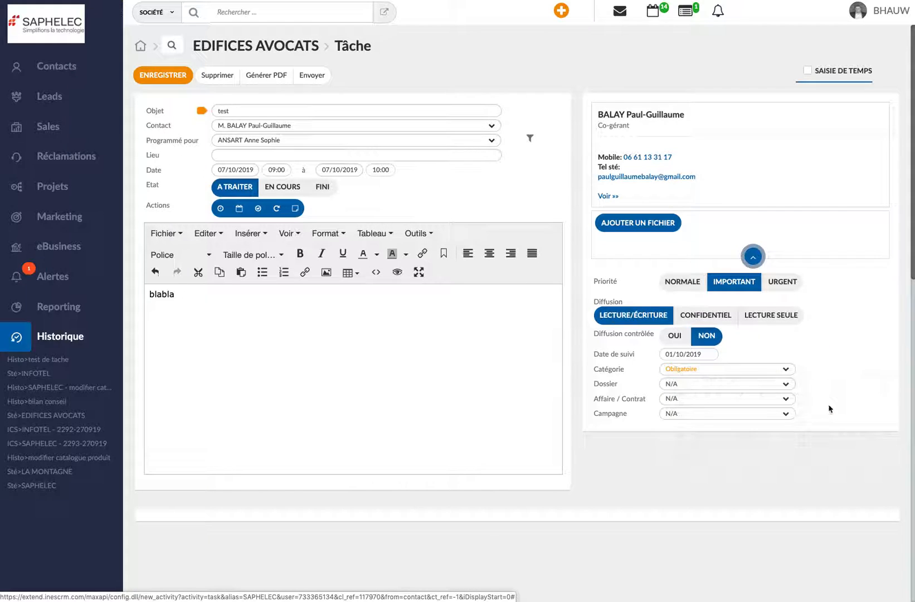
left_click(700, 376)
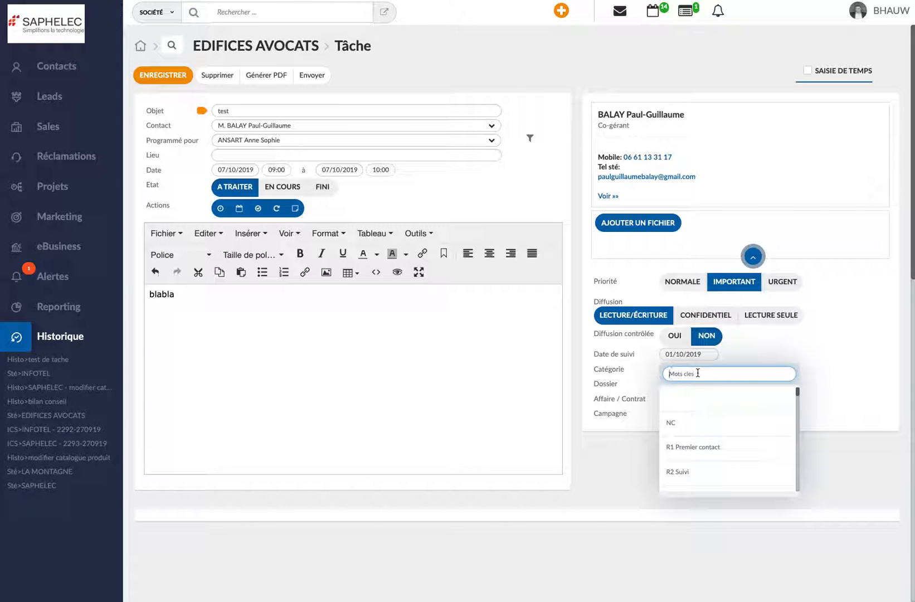
type("bila")
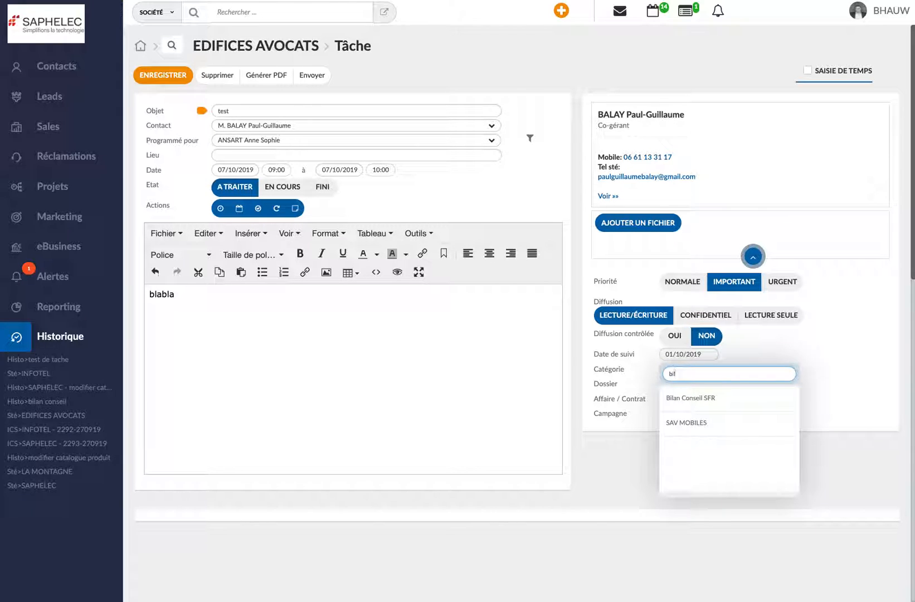
left_click(689, 400)
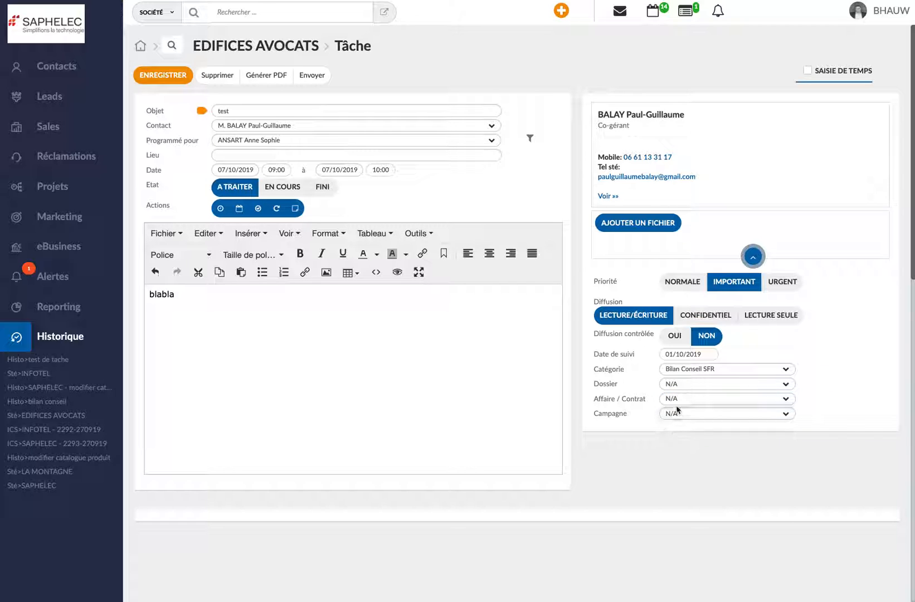
Link the task to the affair "[EDIFICES AVOCATS] - TELEPHONES YEALINK" and the campaign "E-mailing iPhone reconditionnés cible Infotel", and save it
left_click(677, 399)
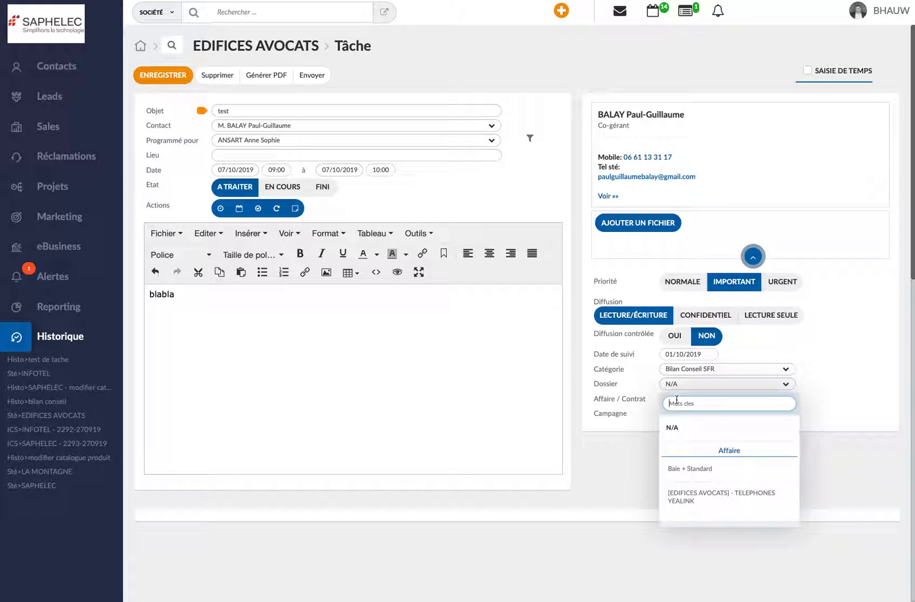
left_click(705, 500)
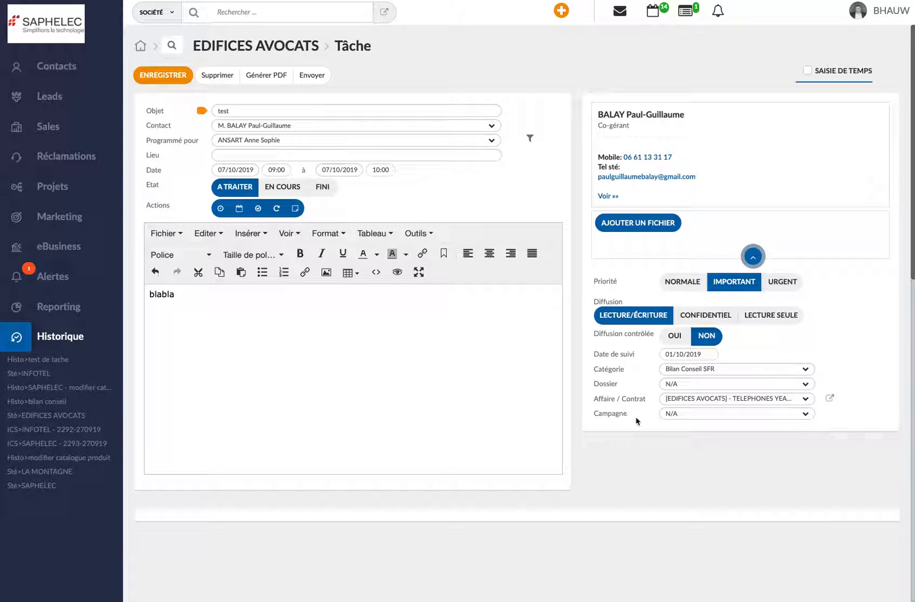
left_click(691, 416)
left_click(699, 471)
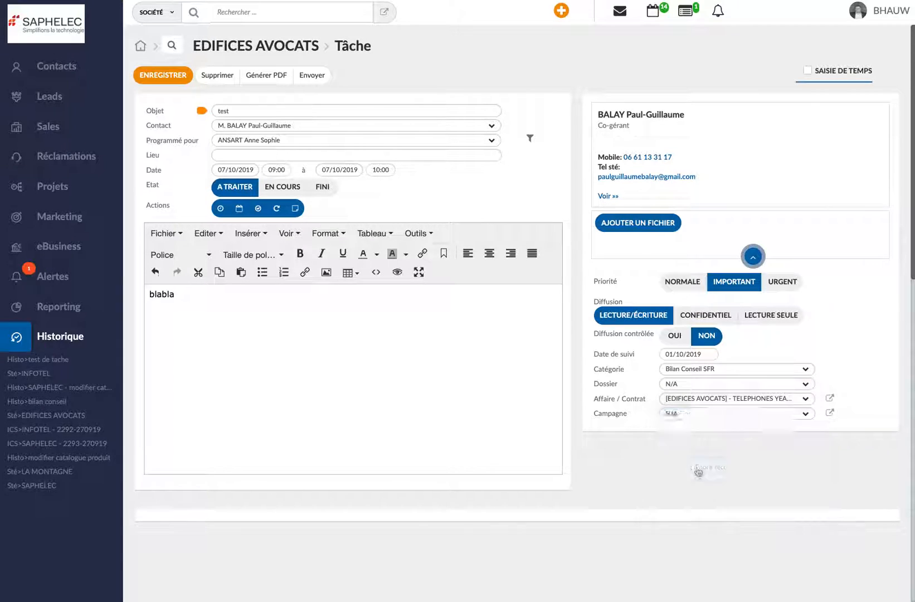
left_click(173, 80)
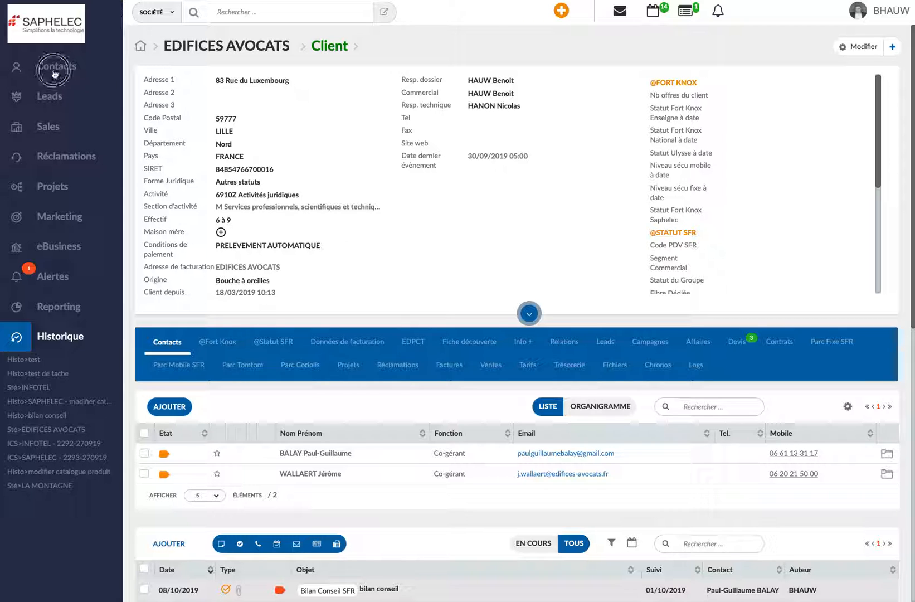
Add the "Mes nouvelles tâches" and "Mes tâches du jour" modules to the My INES dashboard
left_click(61, 88)
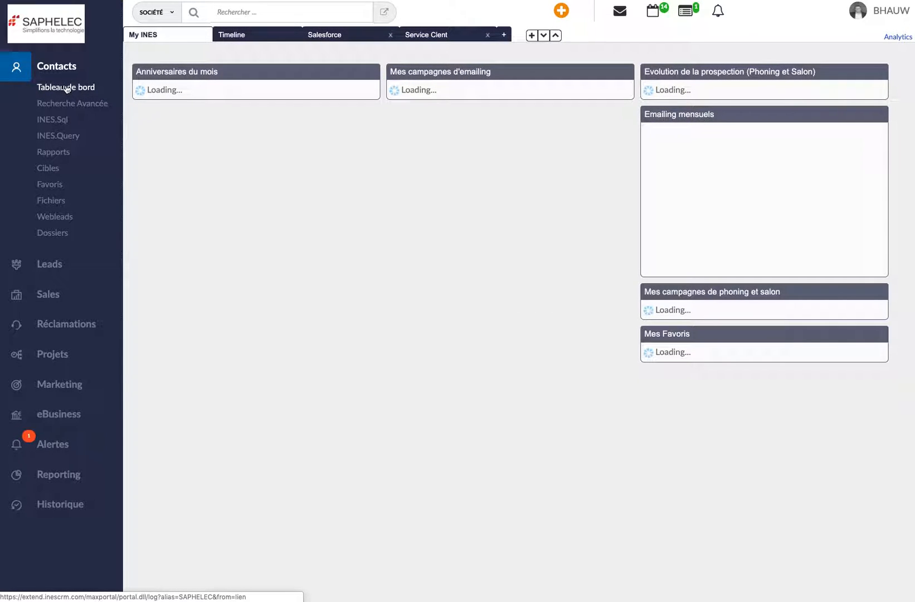
left_click(532, 36)
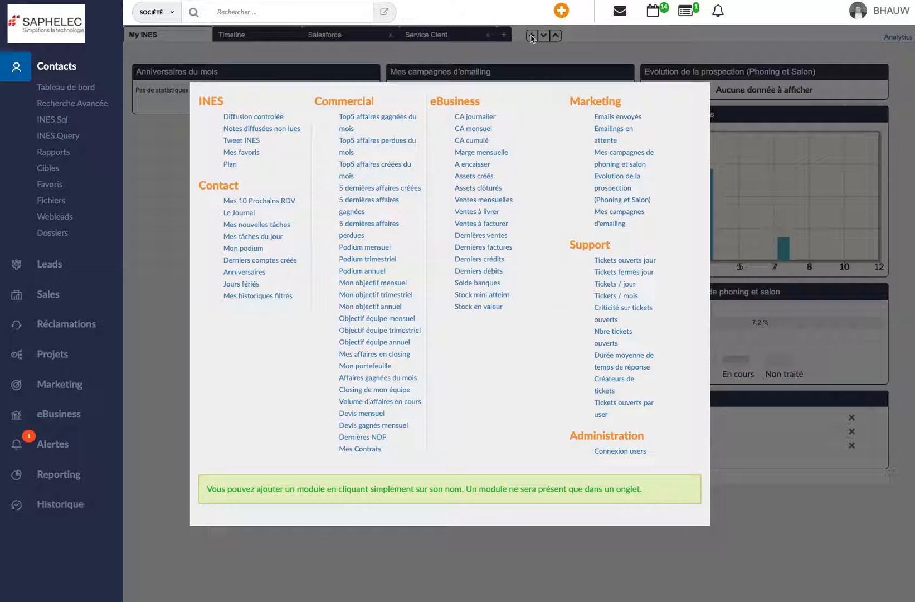
left_click(242, 224)
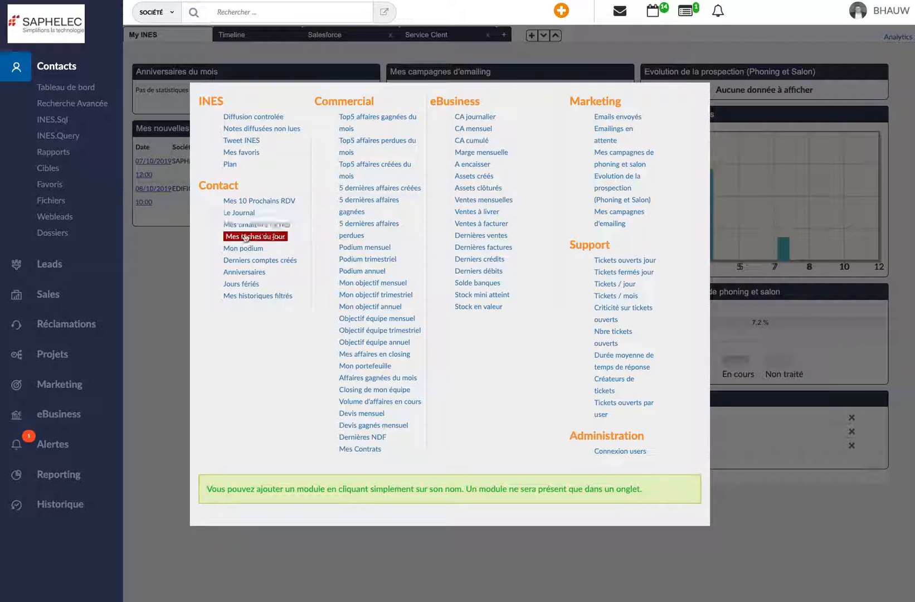
left_click(239, 241)
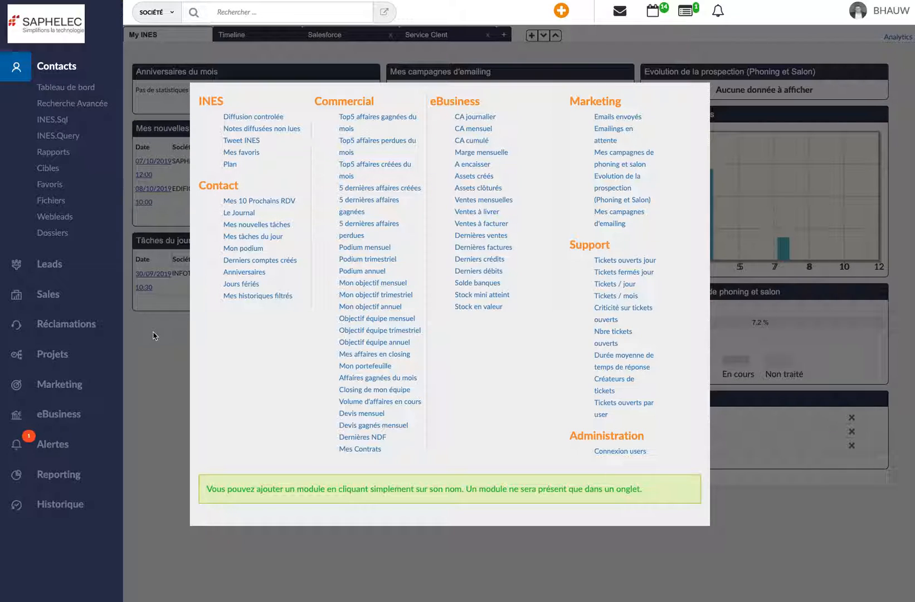
left_click(153, 335)
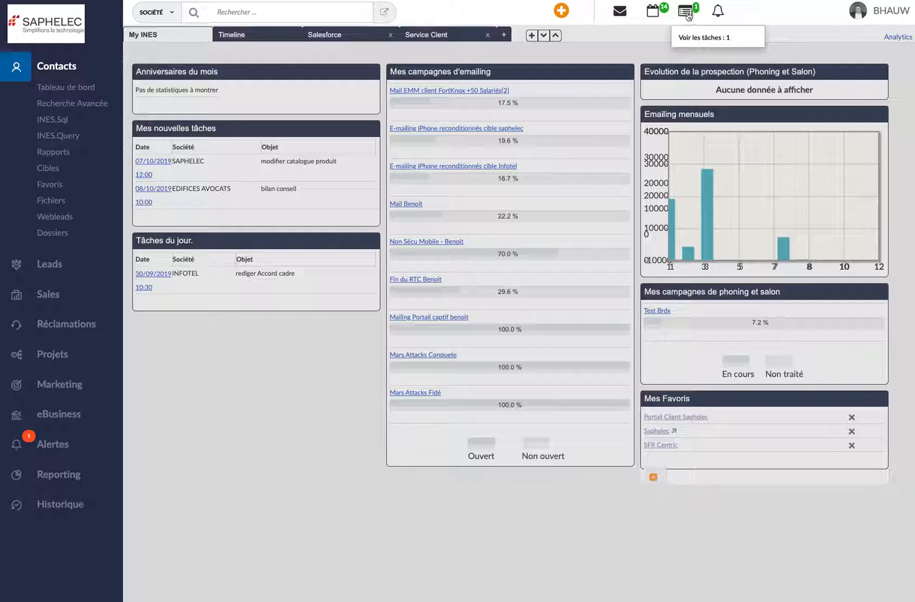
Display the list of tasks and filter it by start date to next month (MOIS+1)
left_click(687, 12)
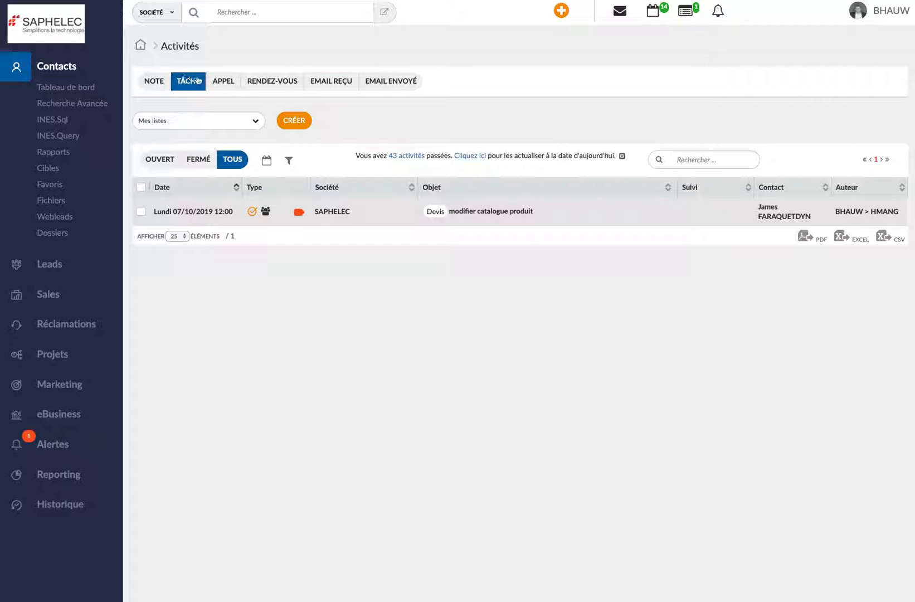
left_click(222, 82)
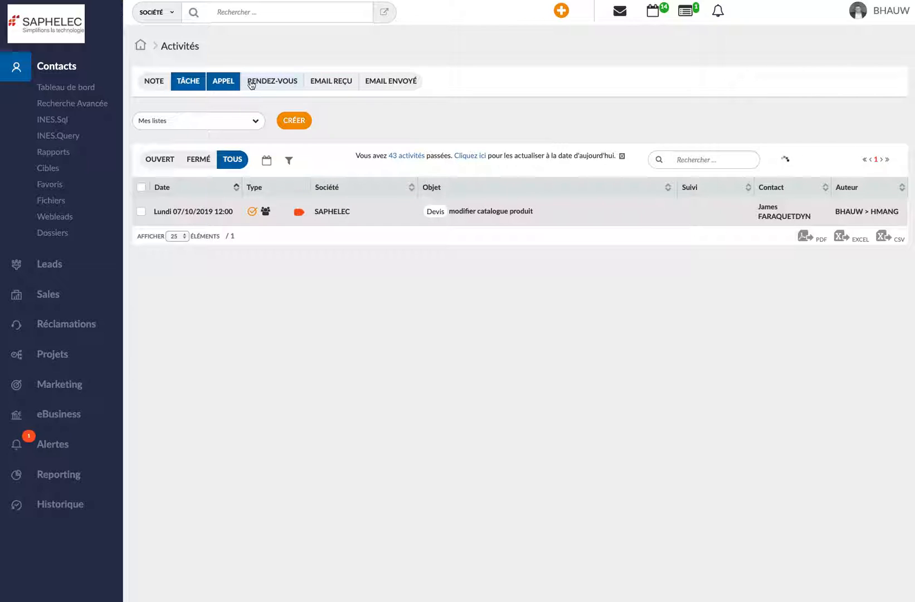
left_click(212, 85)
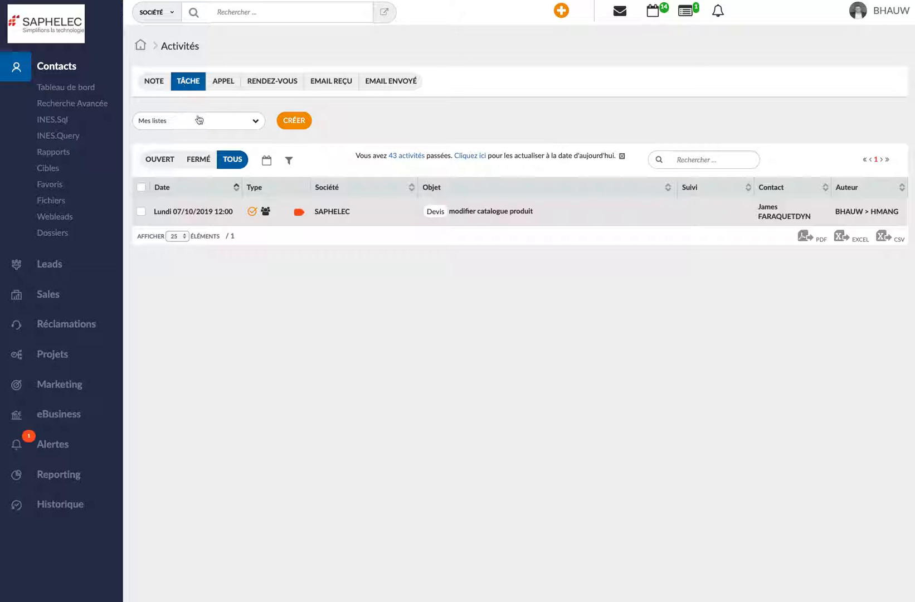
left_click(267, 161)
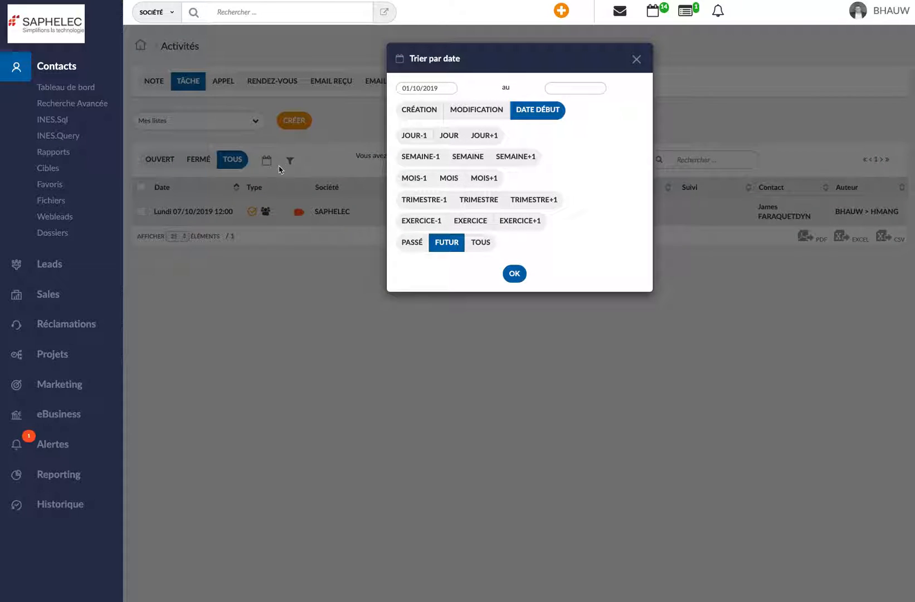
left_click(480, 182)
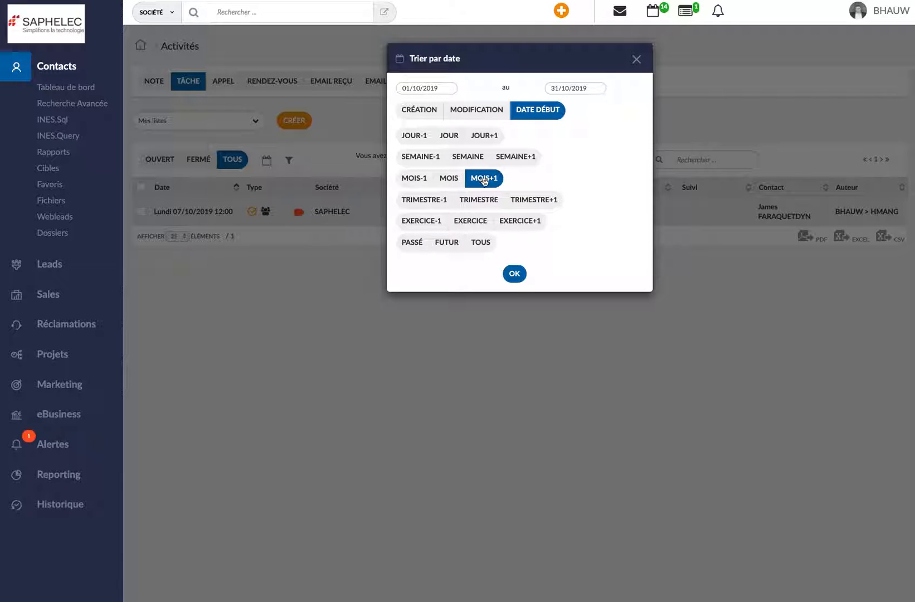
left_click(513, 273)
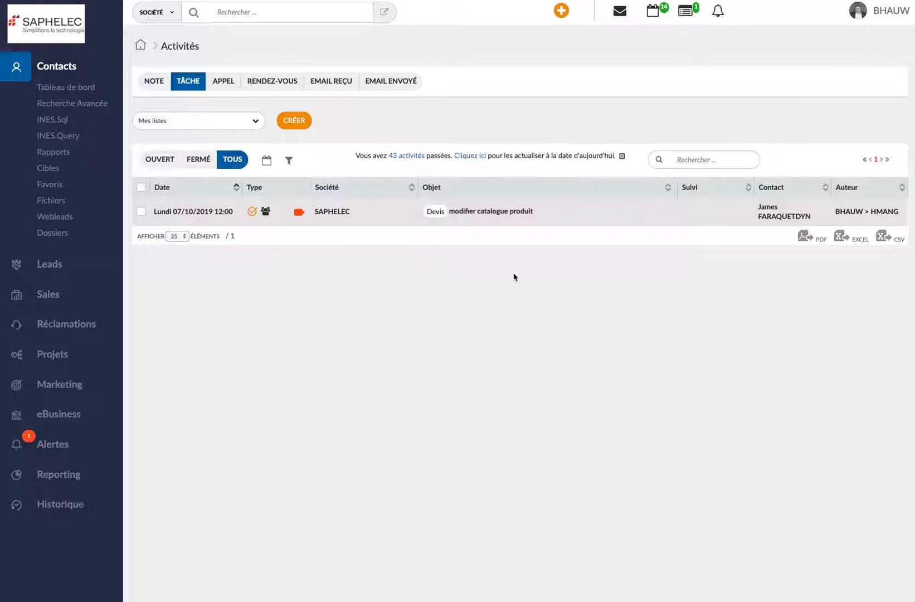
Add the signed-in user to the human resources selected in the task list filter and apply it
left_click(288, 164)
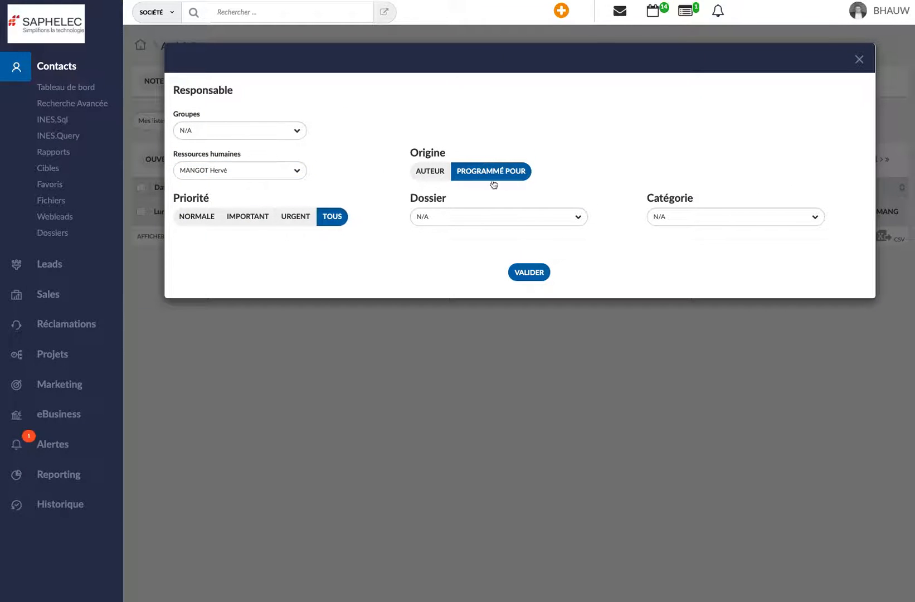
left_click(225, 172)
left_click(184, 226)
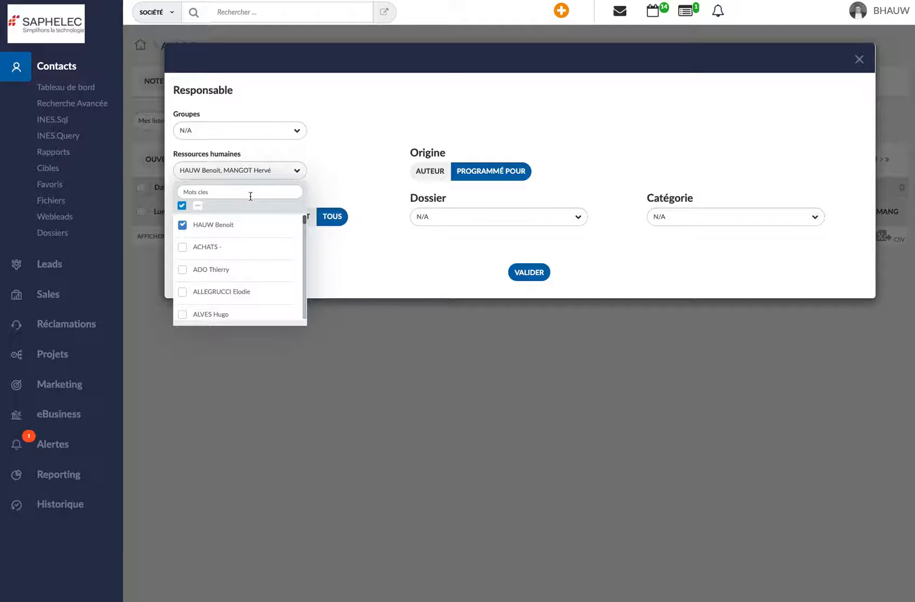
left_click(536, 273)
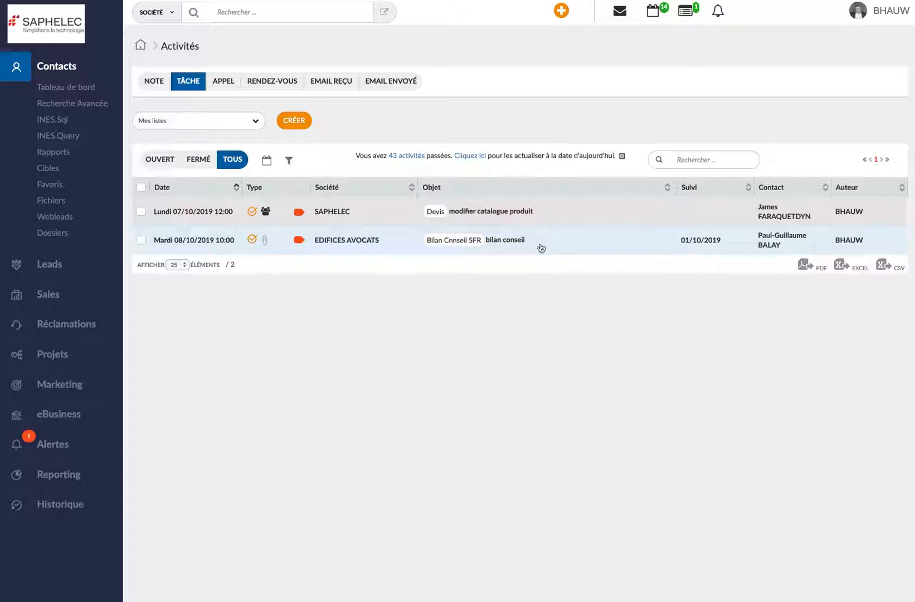
Set the state of the EDIFICES AVOCATS "bilan conseil" task to En cours and save it
left_click(195, 243)
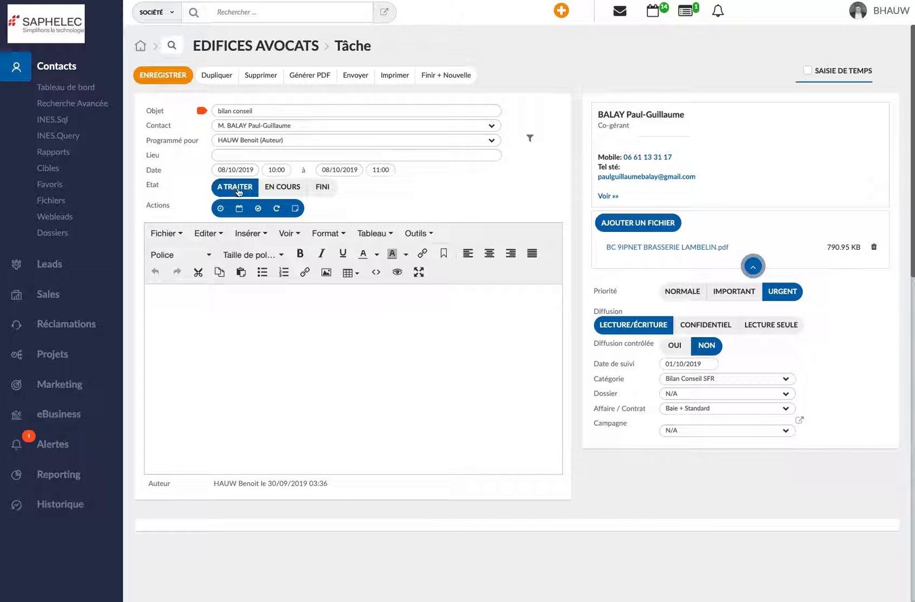
left_click(279, 188)
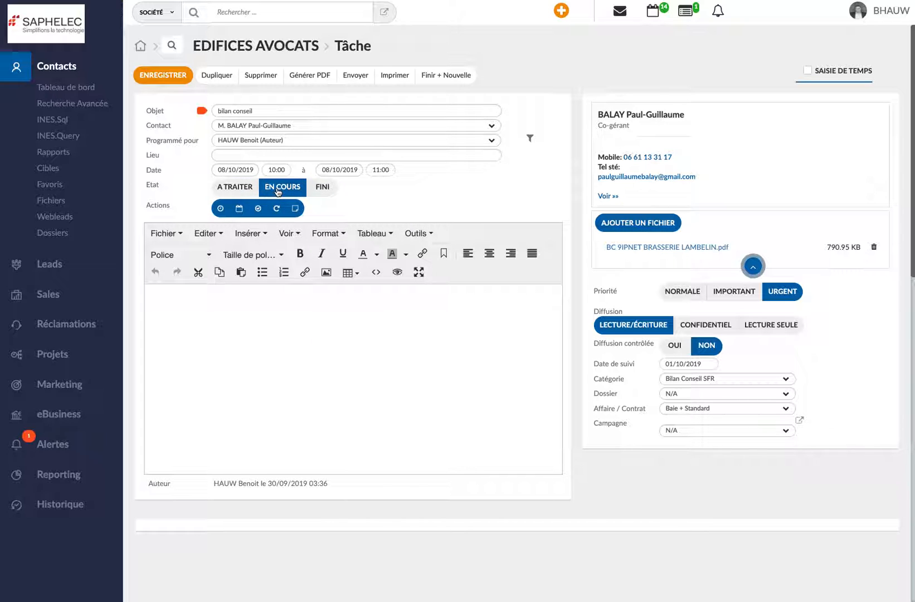
left_click(170, 77)
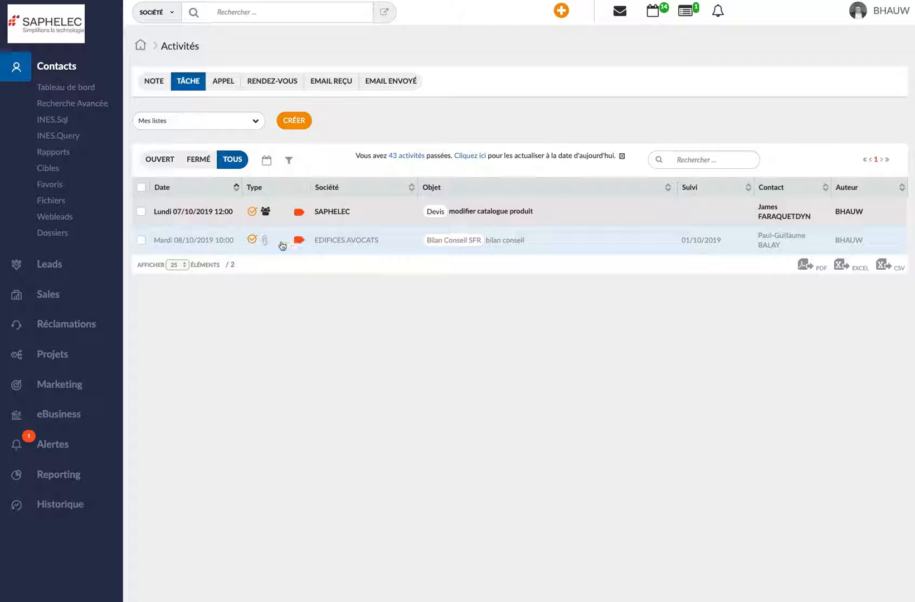
Reopen the EDIFICES AVOCATS "bilan conseil" task, set its state to Fini and save it
mouse_move(330, 243)
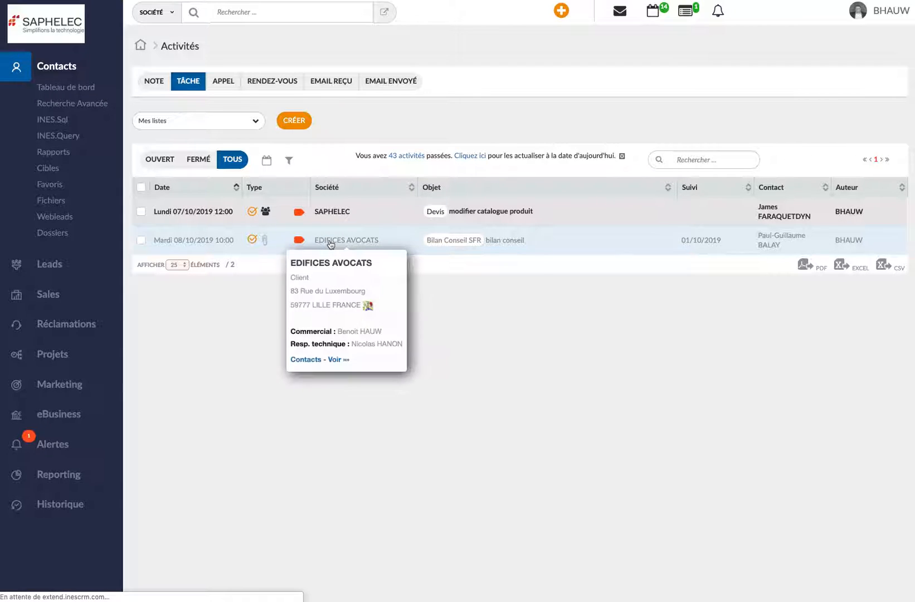
left_click(220, 241)
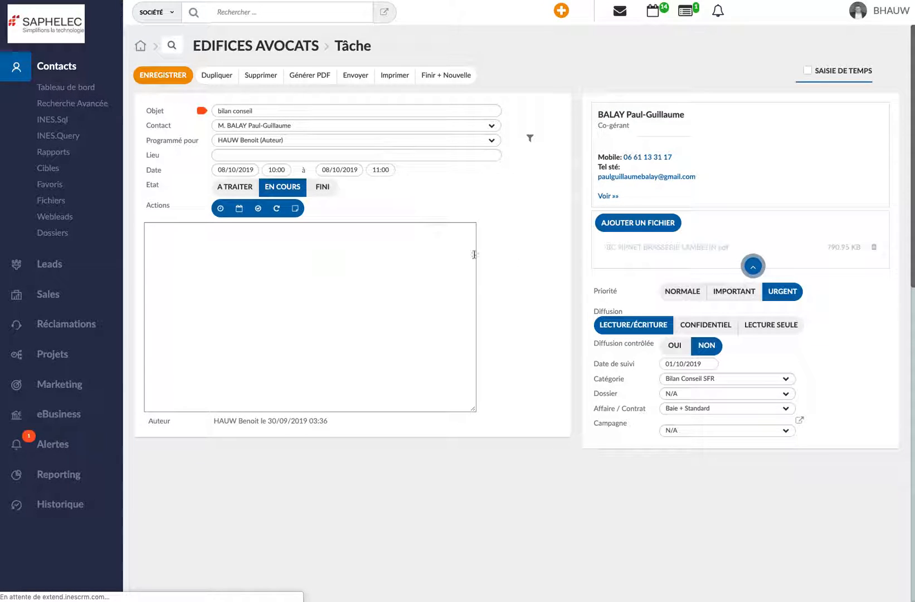
left_click(330, 190)
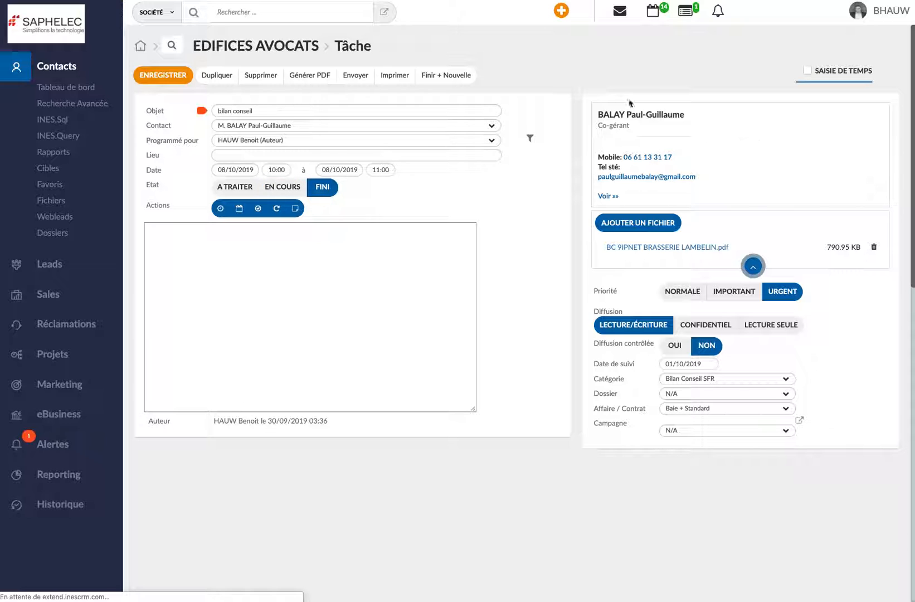
left_click(149, 78)
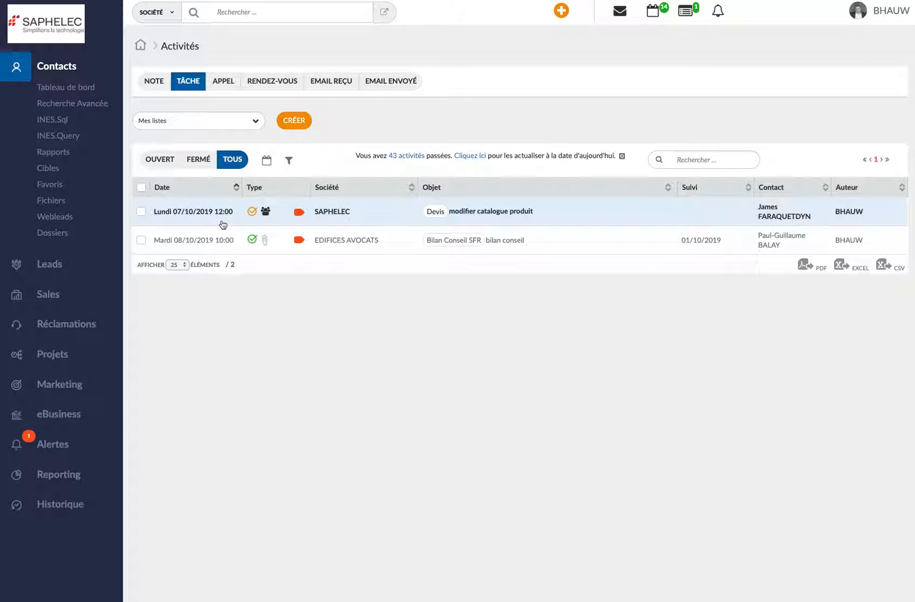
Select all tasks in the list and change their status in bulk to A traiter
left_click(141, 189)
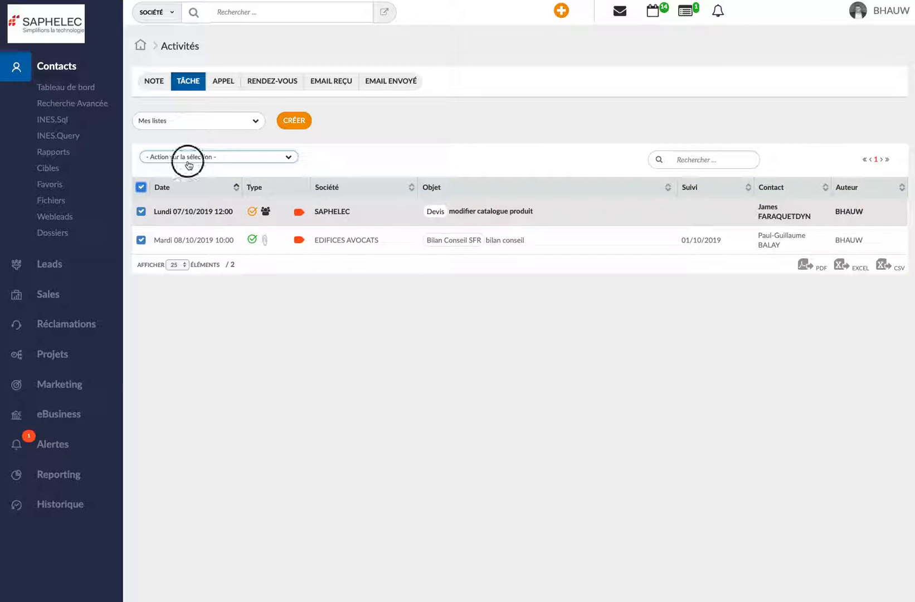
left_click(187, 160)
left_click(188, 219)
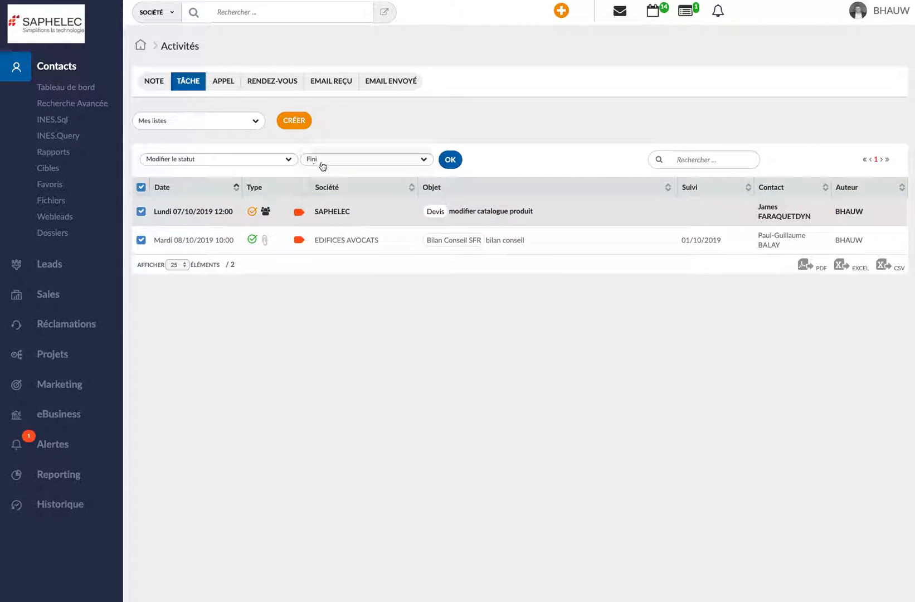
left_click(365, 164)
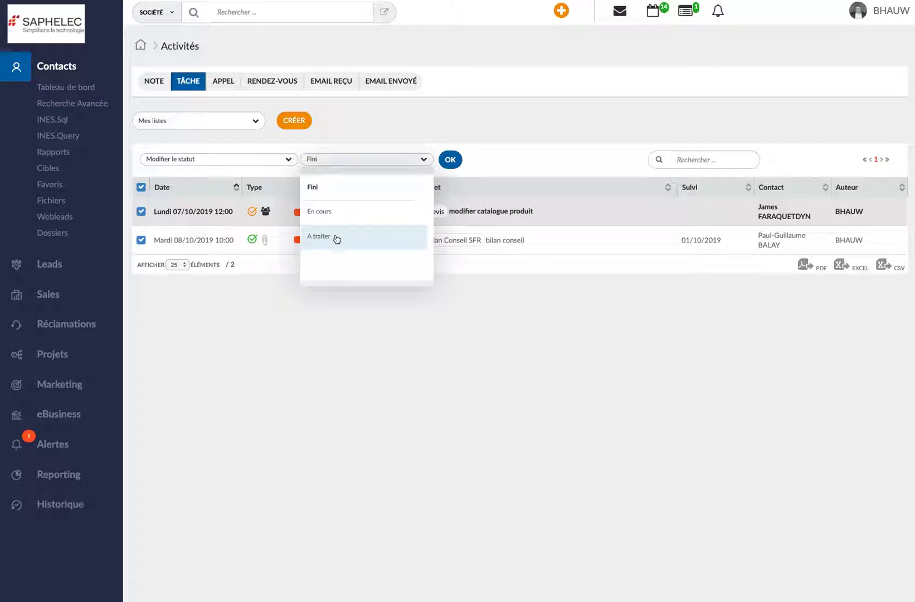
left_click(317, 240)
left_click(450, 165)
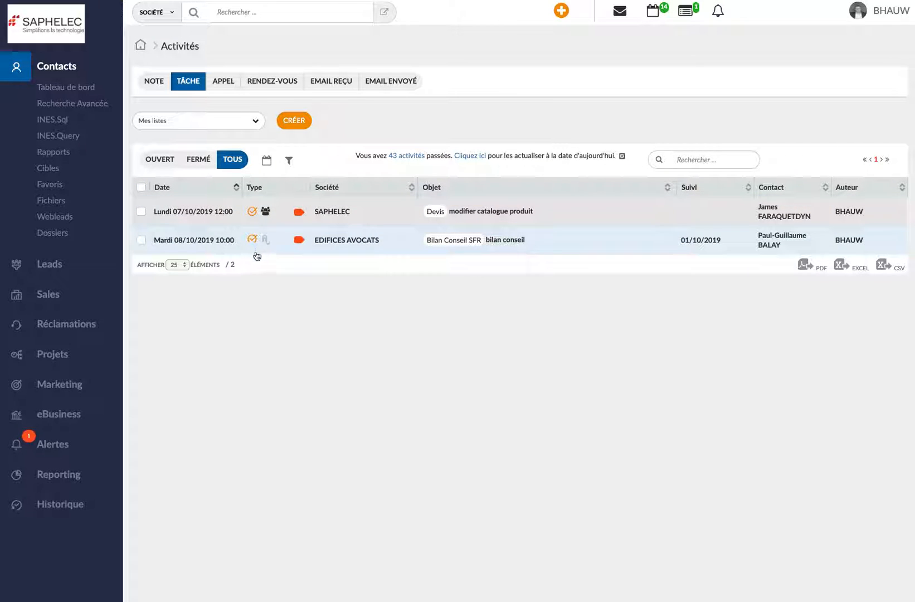
Change the status of all listed tasks in bulk to Fini and display only the closed tasks
left_click(141, 189)
left_click(333, 161)
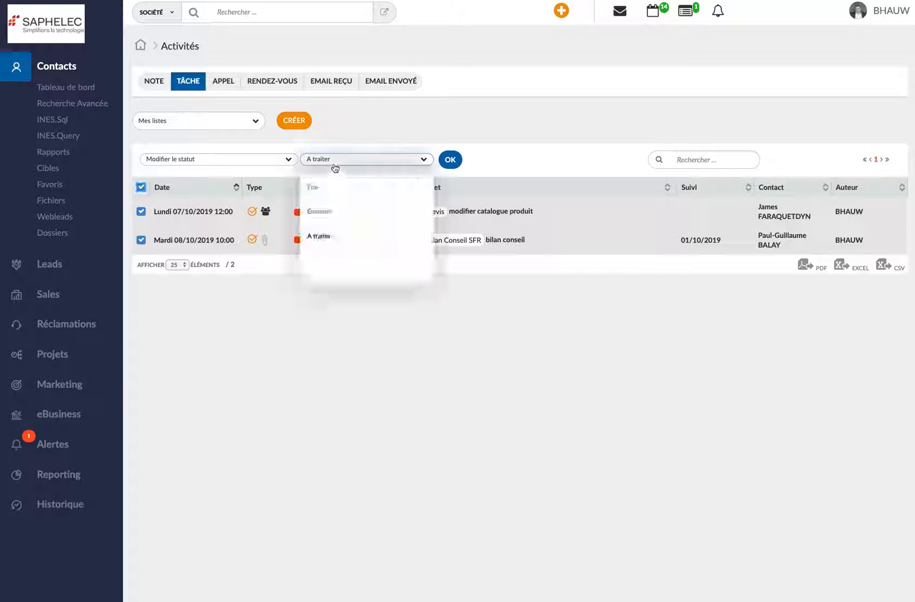
left_click(333, 214)
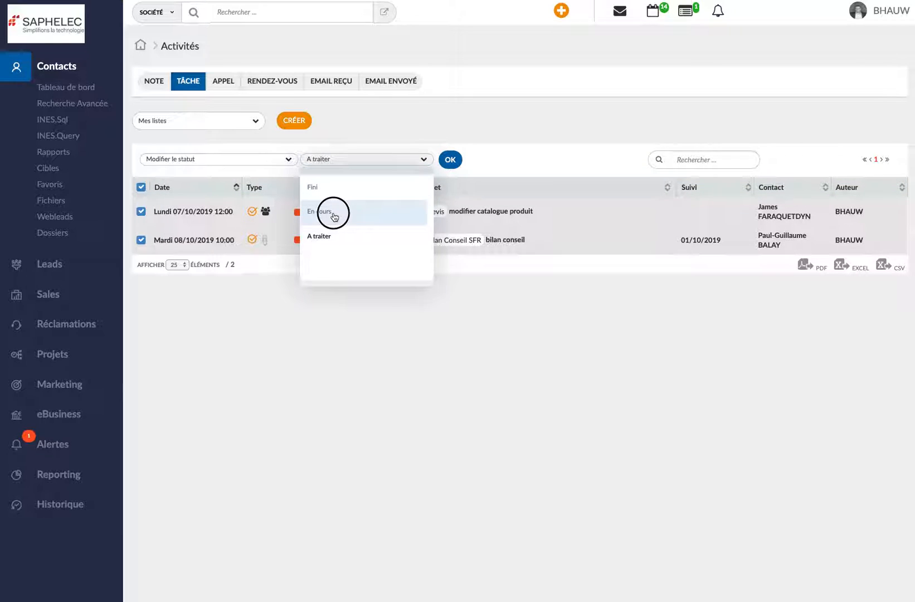
left_click(330, 162)
left_click(330, 188)
left_click(449, 161)
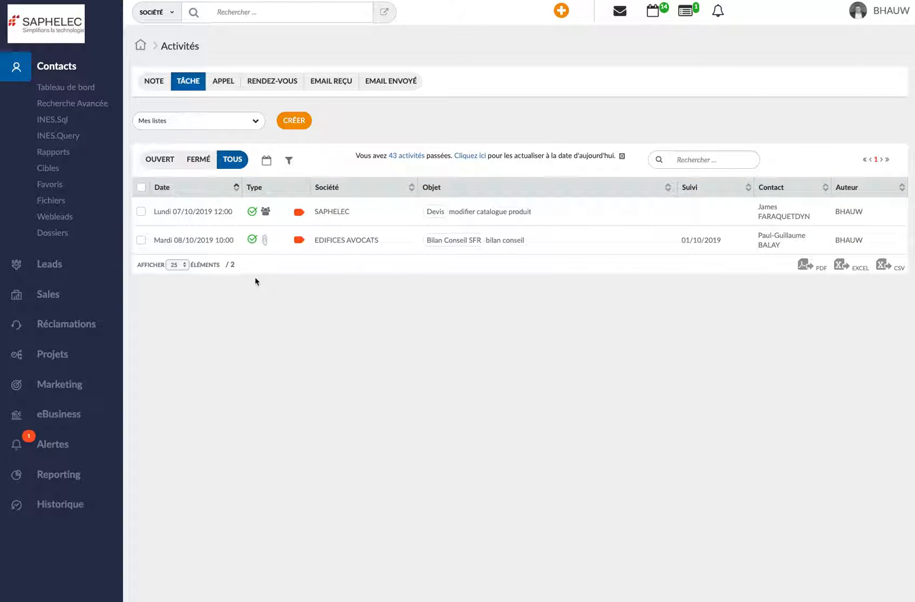
left_click(197, 163)
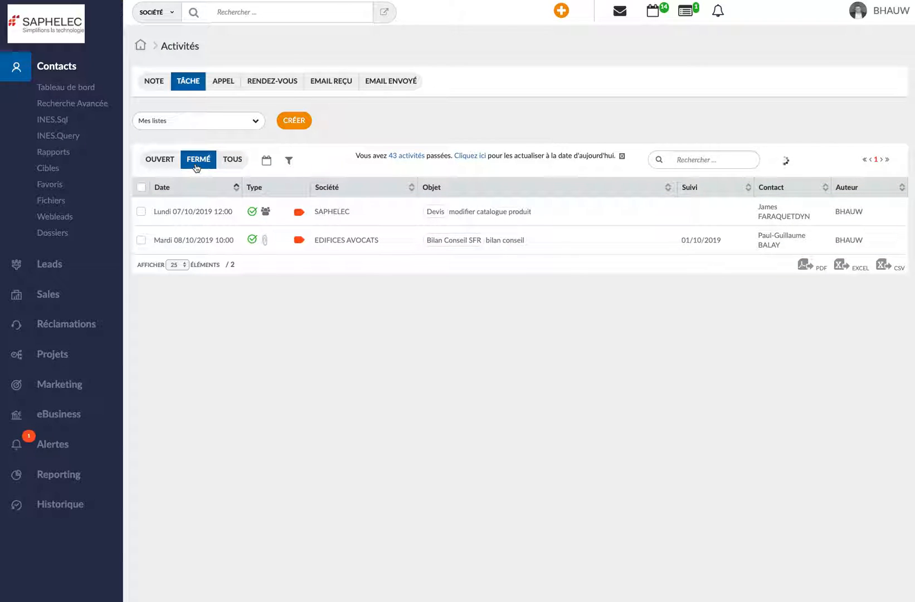
Display only the open tasks and filter them by origin Auteur, keeping just the signed-in user as human resource
left_click(157, 161)
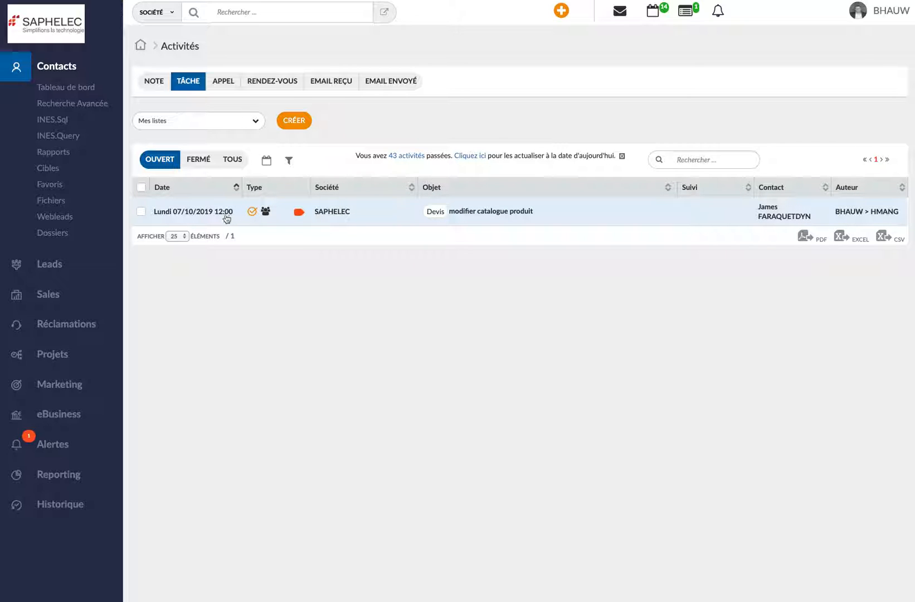
left_click(289, 166)
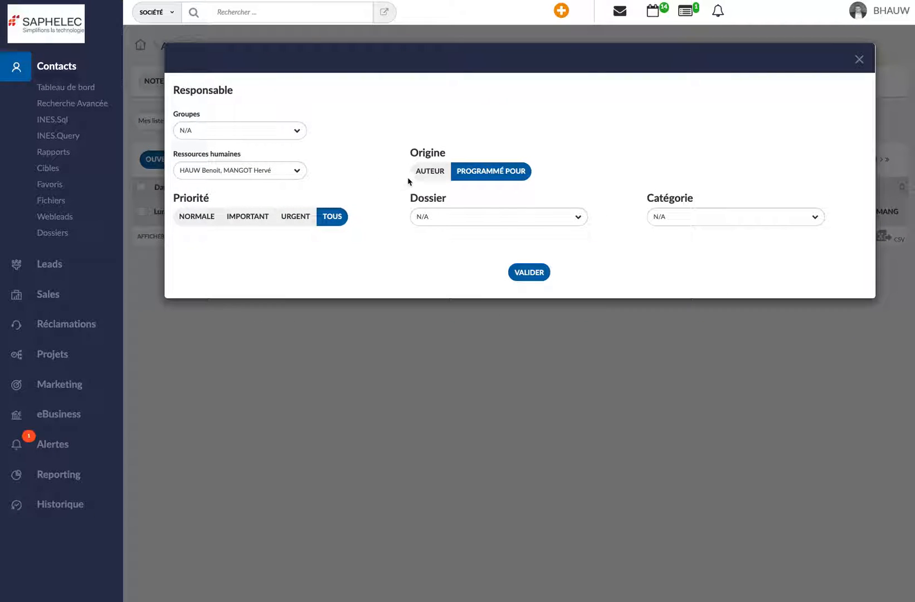
left_click(429, 174)
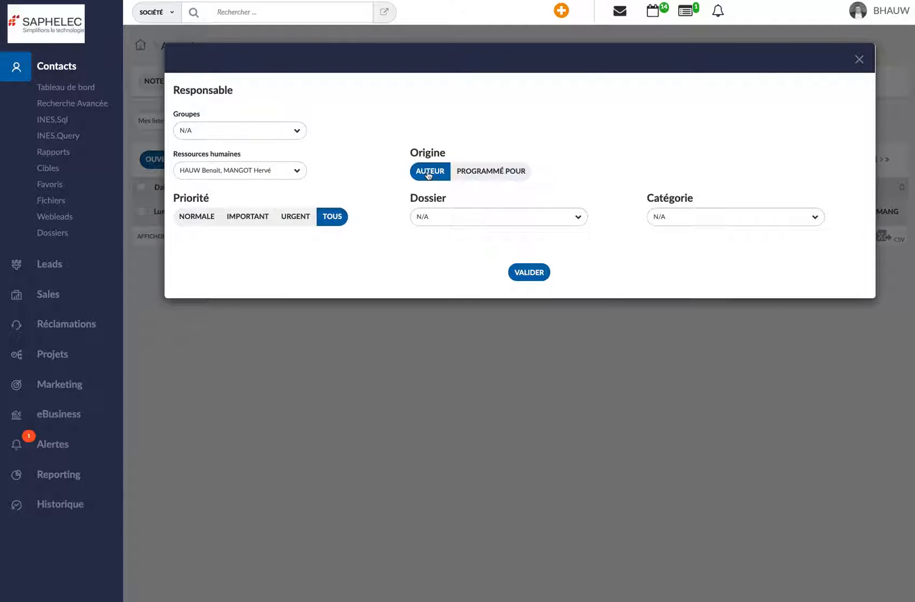
left_click(297, 172)
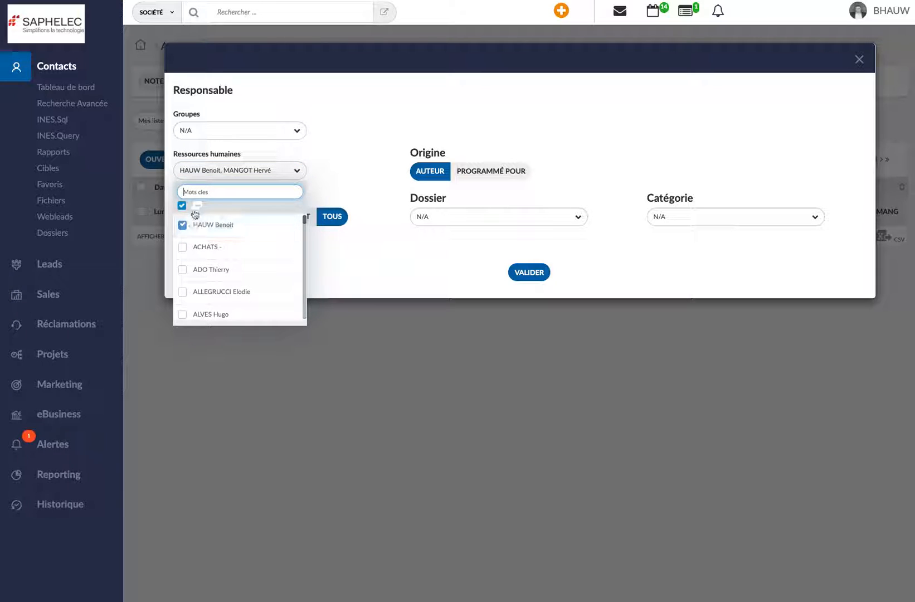
type("man")
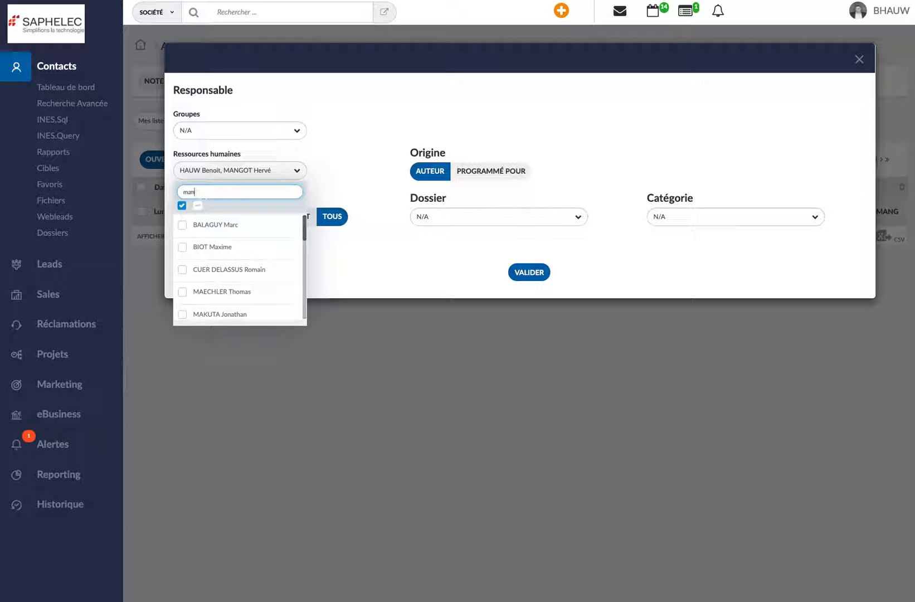
left_click(211, 225)
left_click(383, 267)
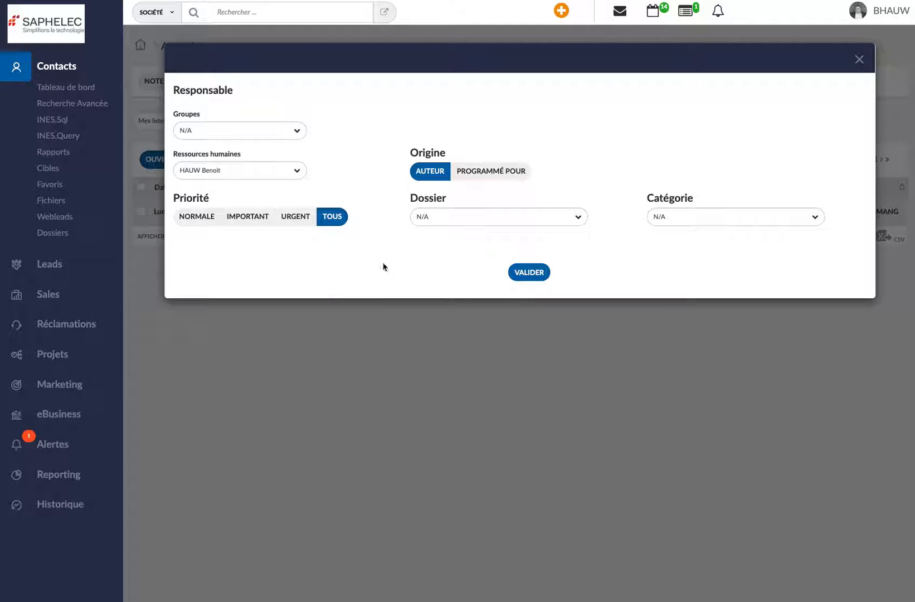
left_click(530, 274)
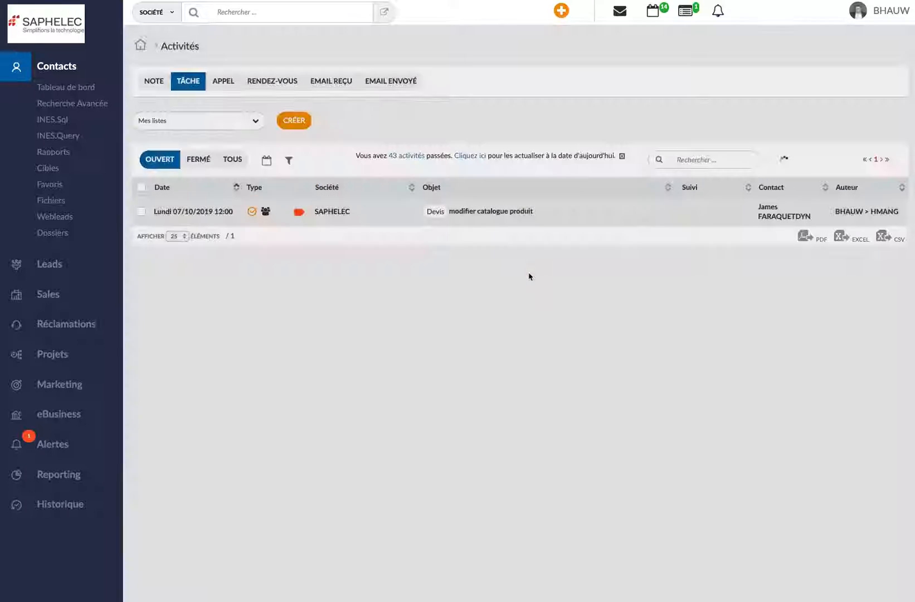